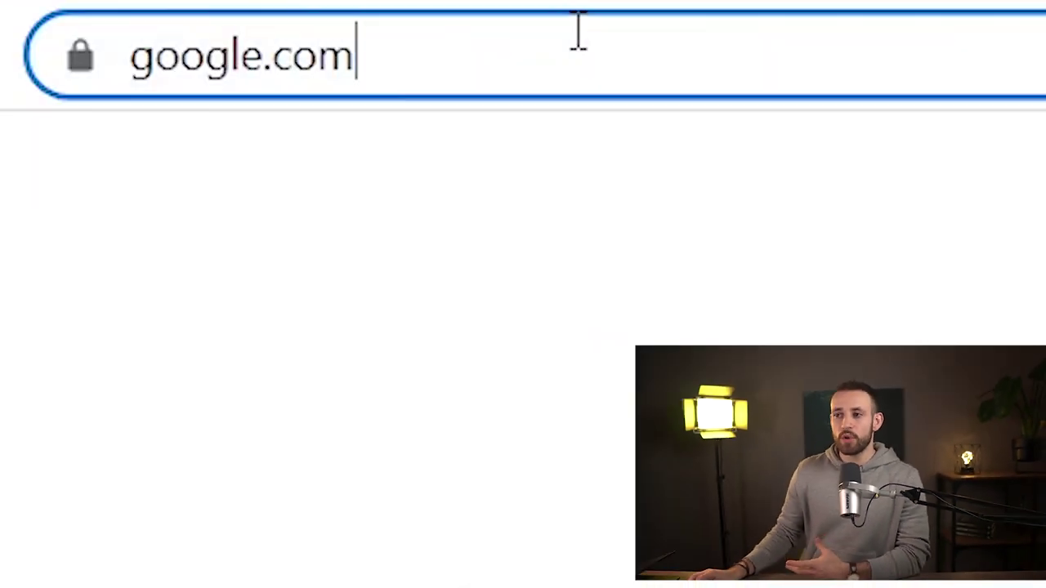
- Search Google for "woodworking affiliate programs" and open AuthorityHacker's article on the 10 best woodworking affiliate programs
{"action": "type", "text": "woodwor"}
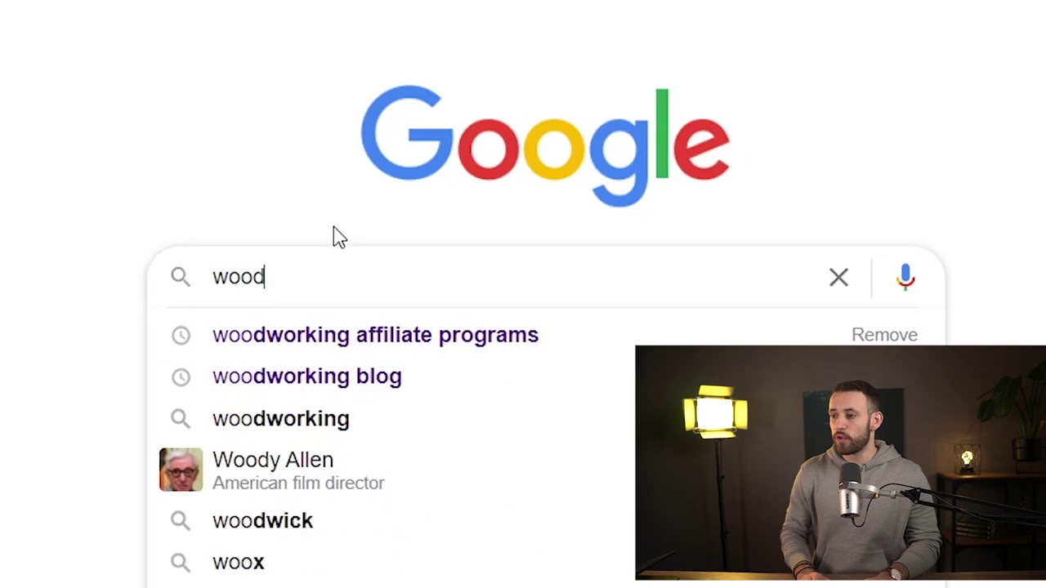
{"action": "left_click", "coordinate": [509, 361]}
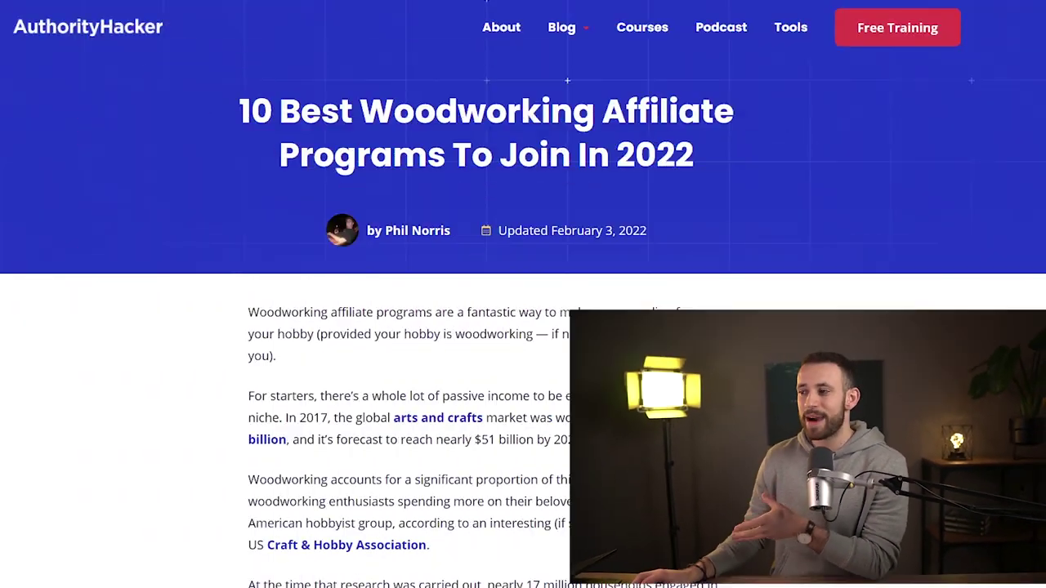
- Look through the article's list of woodworking affiliate programs and highlight the Woodworkers Guild Of America heading
{"action": "scroll", "coordinate": [523, 294], "scroll_direction": "down", "scroll_amount": 12}
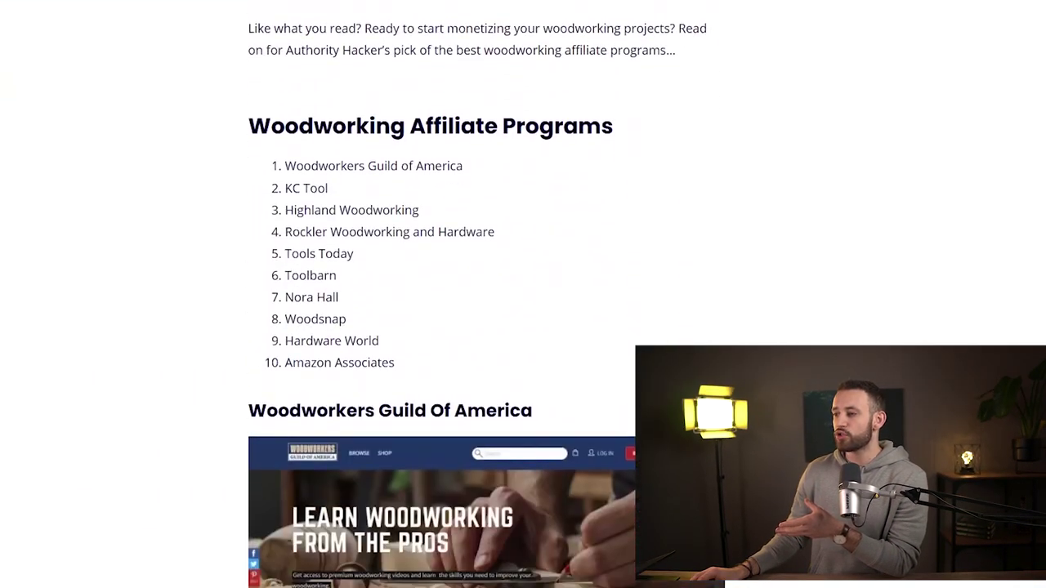
{"action": "scroll", "coordinate": [889, 299], "scroll_direction": "down", "scroll_amount": 2}
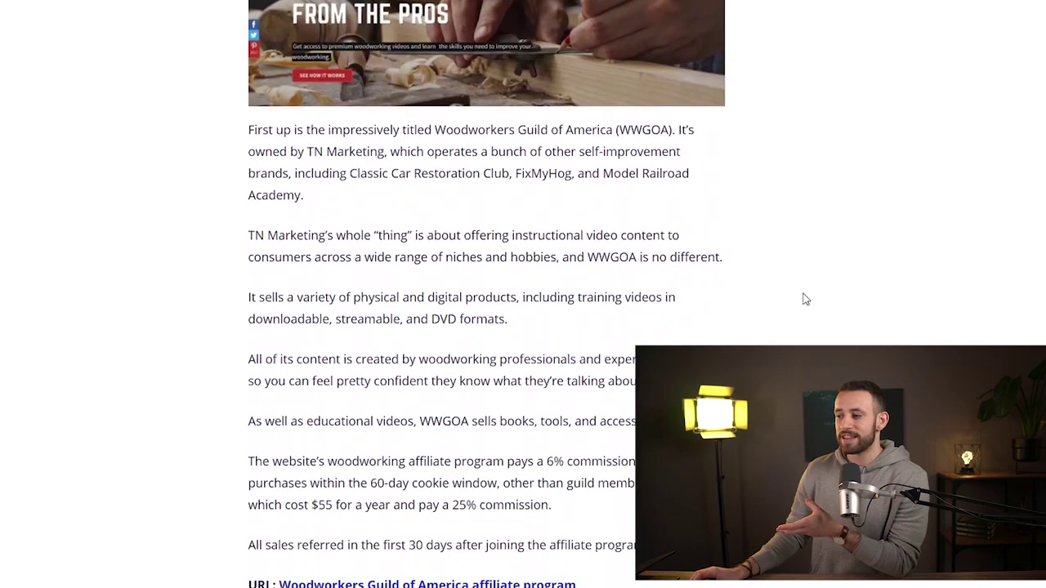
{"action": "scroll", "coordinate": [889, 299], "scroll_direction": "up", "scroll_amount": 3}
{"action": "scroll", "coordinate": [495, 136], "scroll_direction": "down", "scroll_amount": 3}
{"action": "scroll", "coordinate": [662, 269], "scroll_direction": "up", "scroll_amount": 3}
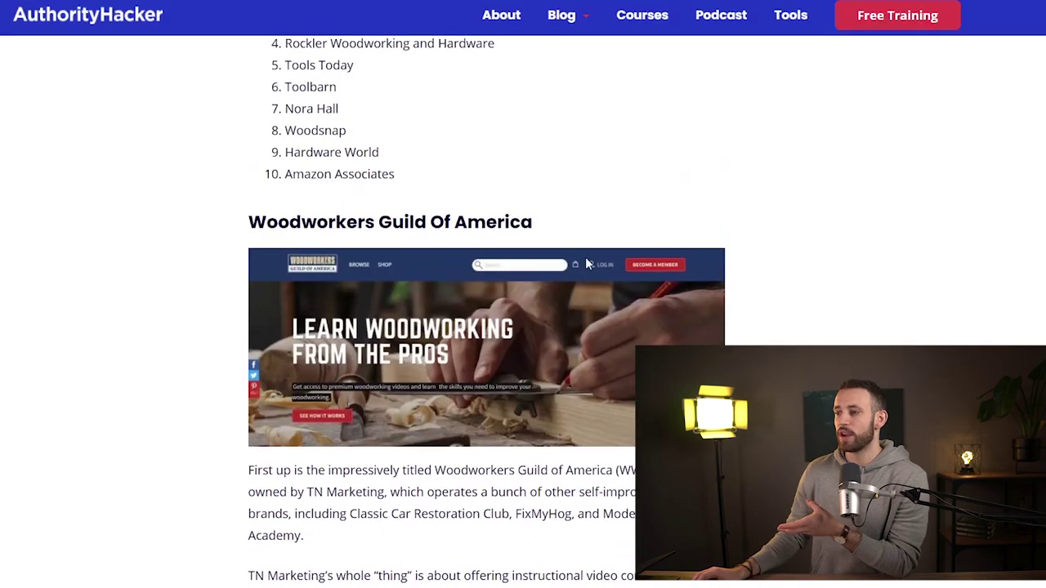
{"action": "left_click_drag", "start_coordinate": [249, 208], "coordinate": [510, 192]}
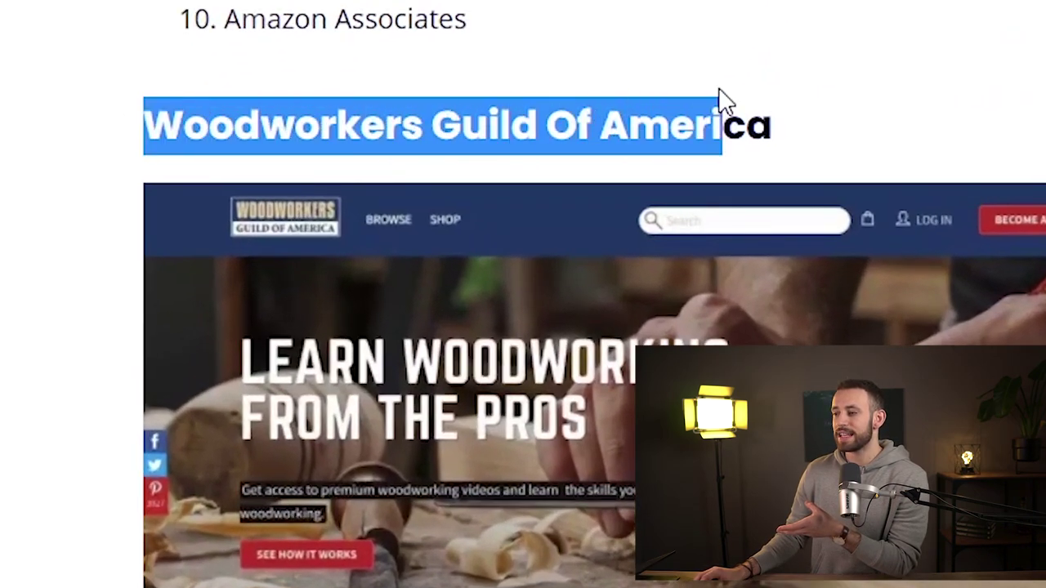
{"action": "left_click_drag", "start_coordinate": [722, 101], "coordinate": [869, 111]}
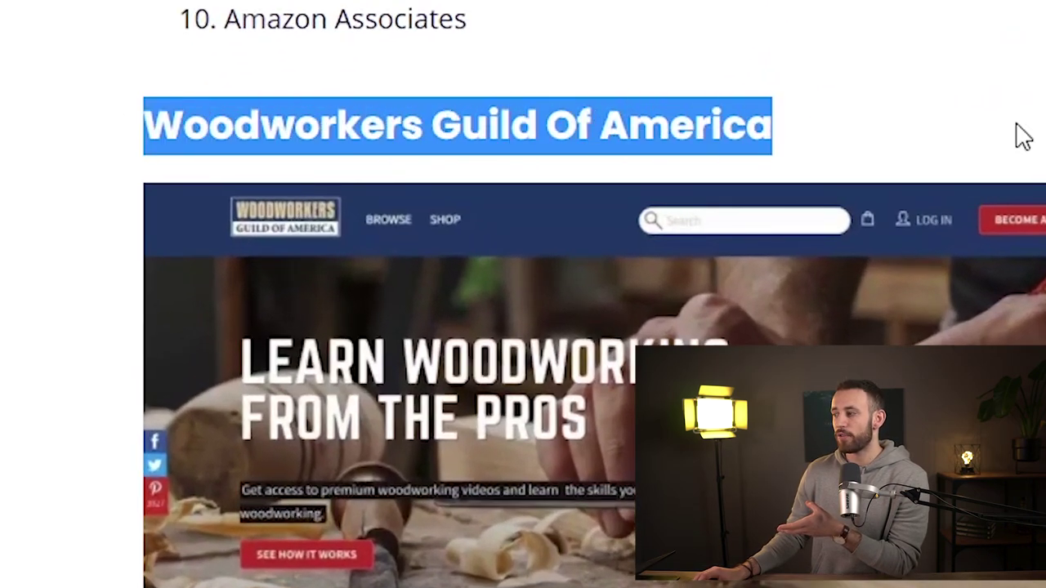
- Check the commission rate and cookie duration of the Woodworkers Guild of America program
{"action": "scroll", "coordinate": [913, 124], "scroll_direction": "down", "scroll_amount": 5}
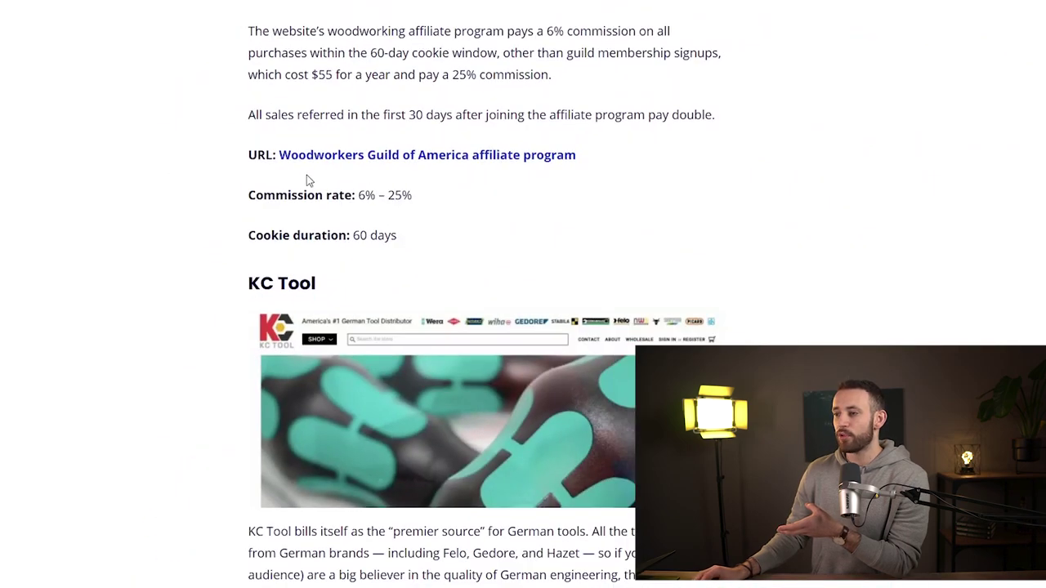
{"action": "scroll", "coordinate": [299, 174], "scroll_direction": "down", "scroll_amount": 2}
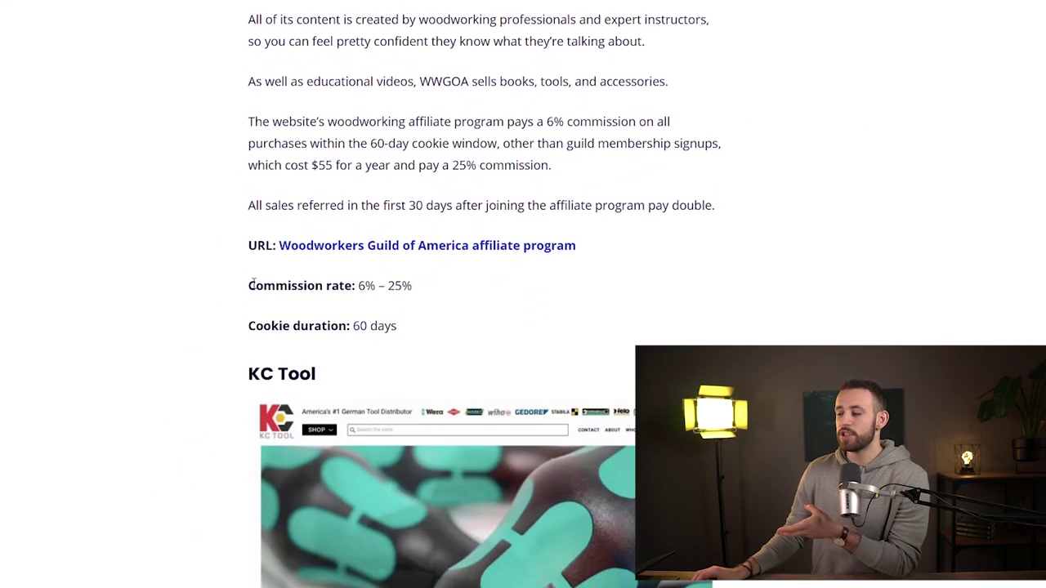
{"action": "left_click_drag", "start_coordinate": [241, 294], "coordinate": [357, 285]}
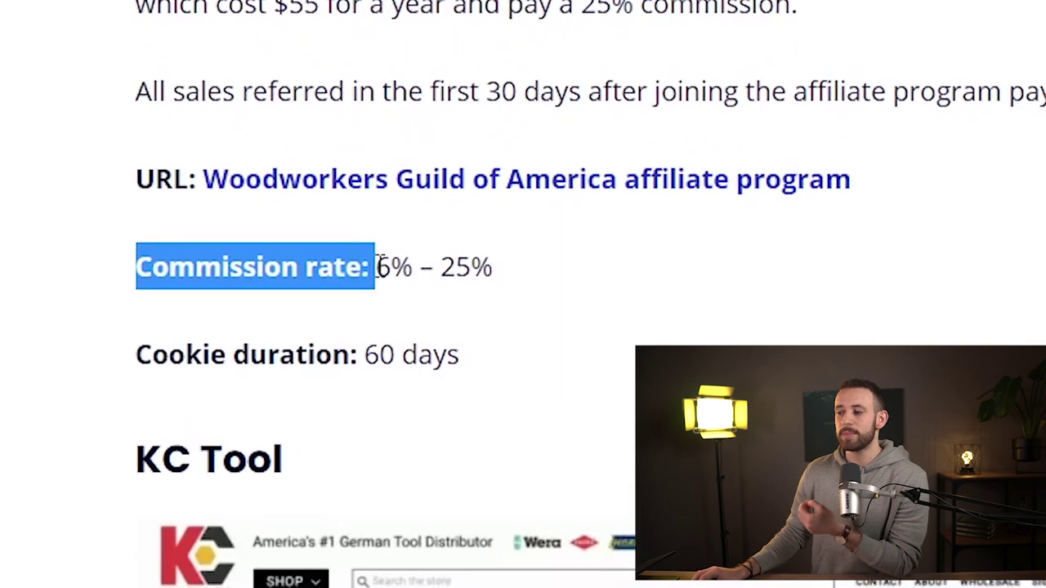
{"action": "left_click", "coordinate": [549, 266]}
{"action": "left_click_drag", "start_coordinate": [104, 353], "coordinate": [573, 362]}
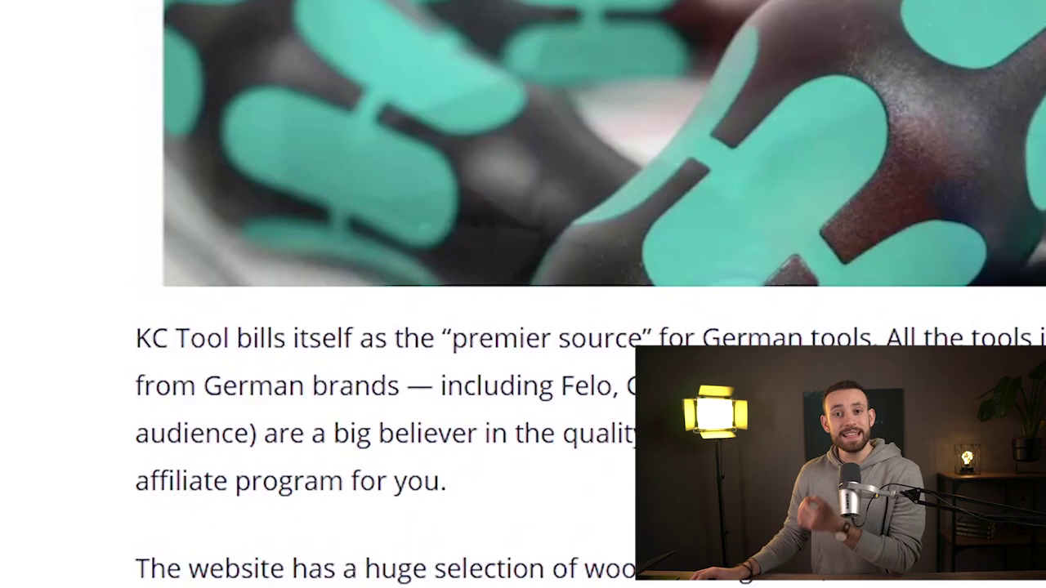
- Review the KC Tool section, highlighting its name, its German tools description and its commission rate
{"action": "scroll", "coordinate": [82, 35], "scroll_direction": "up", "scroll_amount": 3}
{"action": "left_click_drag", "start_coordinate": [120, 62], "coordinate": [303, 58]}
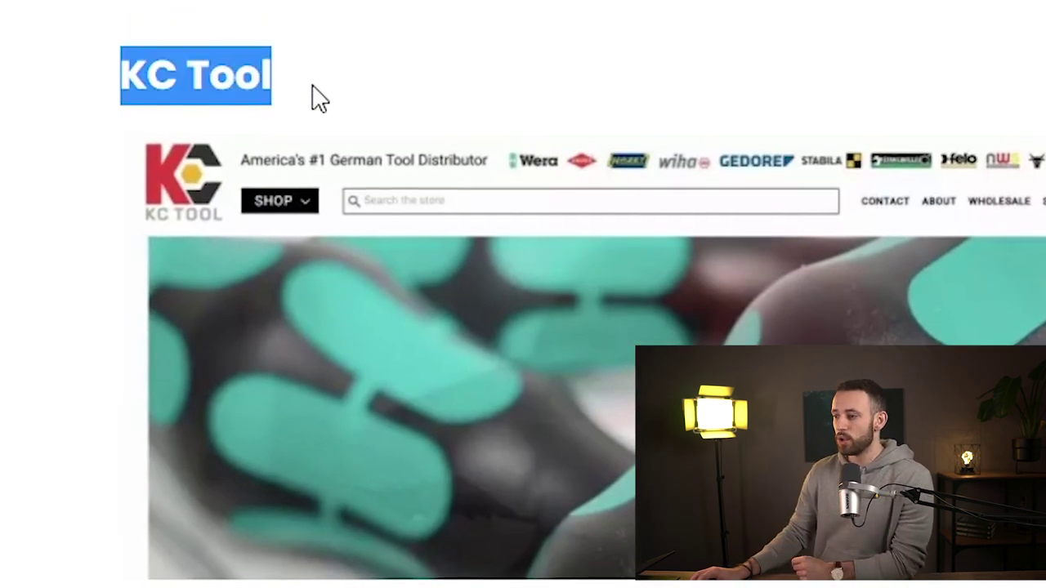
{"action": "scroll", "coordinate": [535, 442], "scroll_direction": "down", "scroll_amount": 3}
{"action": "left_click_drag", "start_coordinate": [577, 135], "coordinate": [715, 114]}
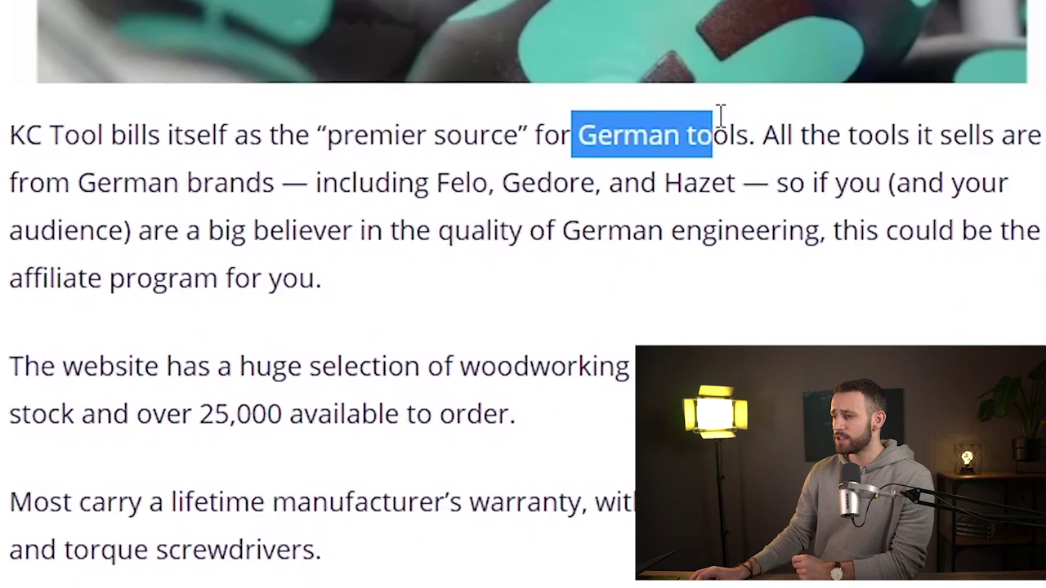
{"action": "scroll", "coordinate": [751, 335], "scroll_direction": "down", "scroll_amount": 9}
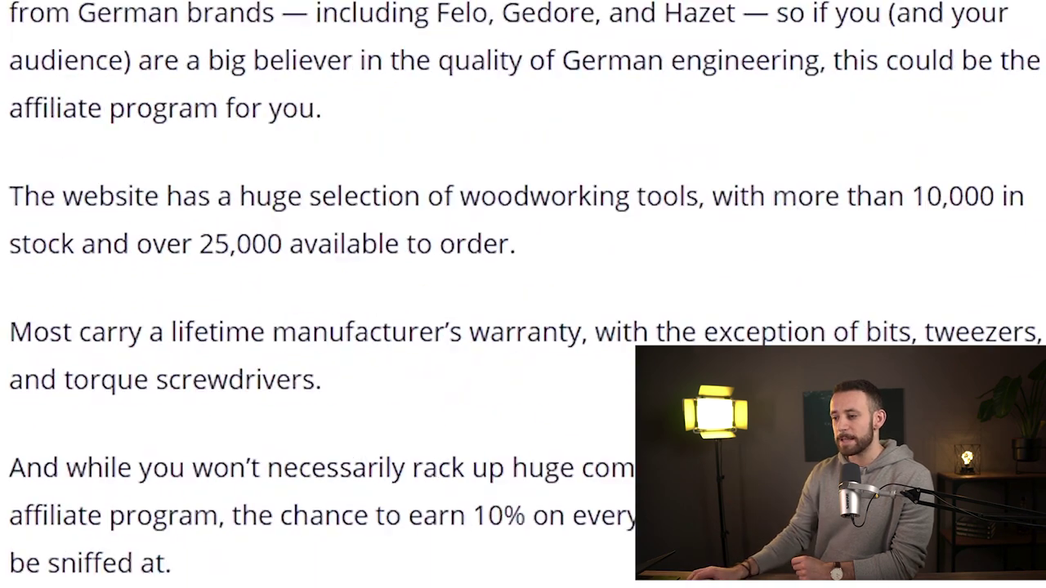
{"action": "left_click_drag", "start_coordinate": [272, 342], "coordinate": [2, 378]}
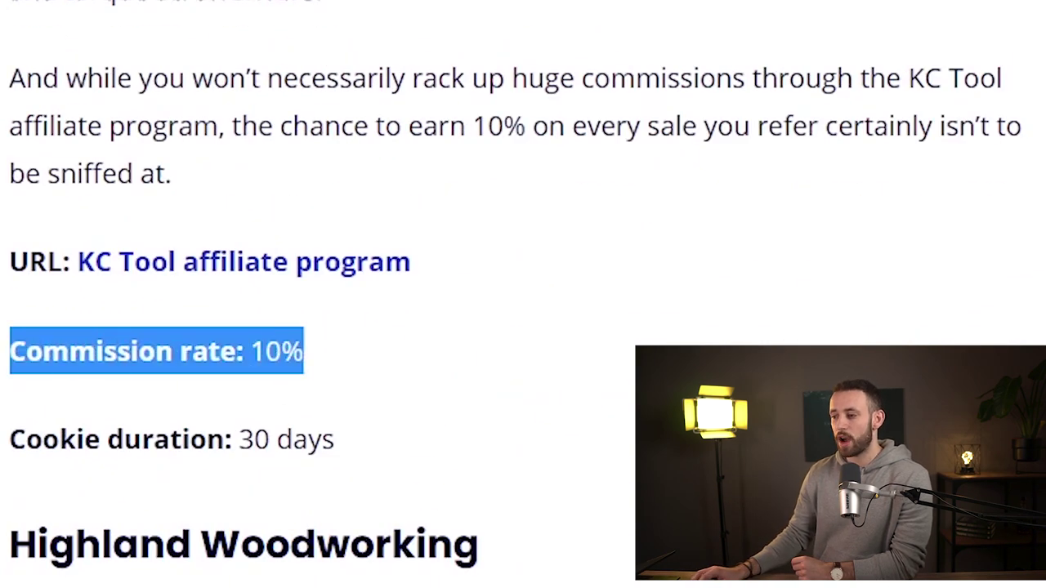
- Skim the remaining program entries from Highland Woodworking through to the article's conclusion
{"action": "scroll", "coordinate": [523, 294], "scroll_direction": "down", "scroll_amount": 20}
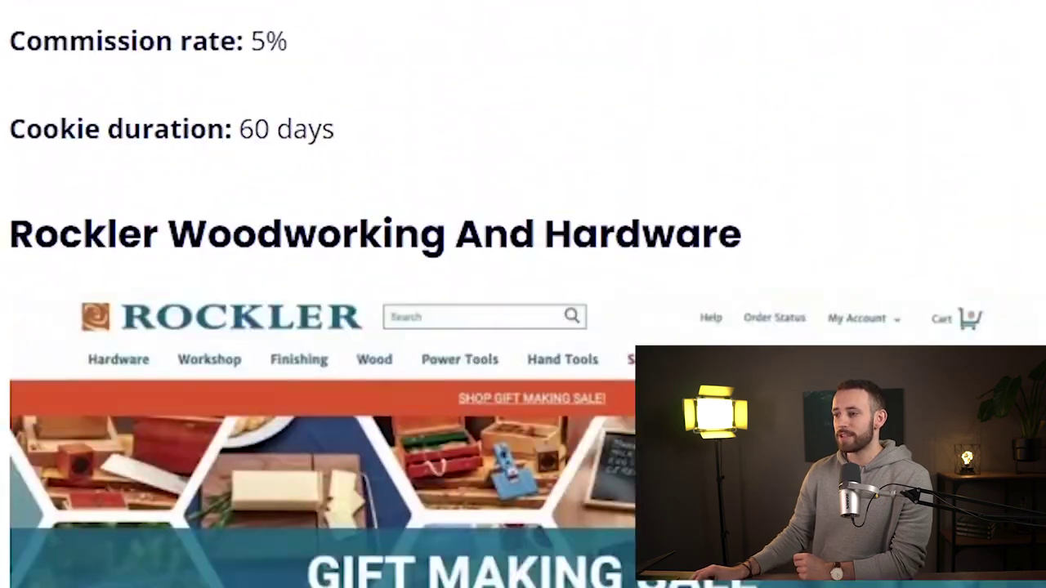
{"action": "scroll", "coordinate": [522, 294], "scroll_direction": "down", "scroll_amount": 3}
{"action": "scroll", "coordinate": [784, 194], "scroll_direction": "down", "scroll_amount": 5}
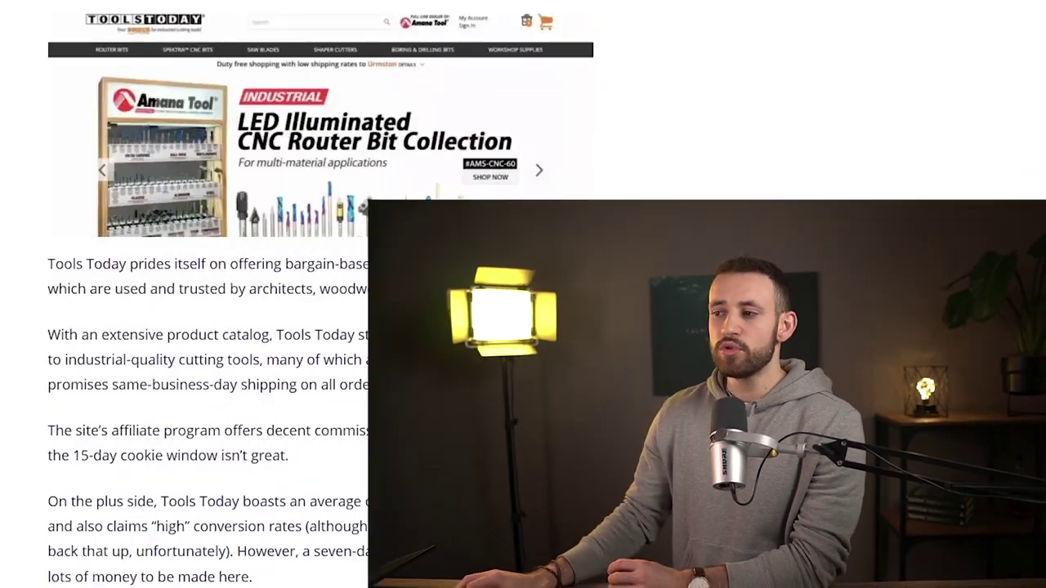
{"action": "scroll", "coordinate": [320, 294], "scroll_direction": "down", "scroll_amount": 20}
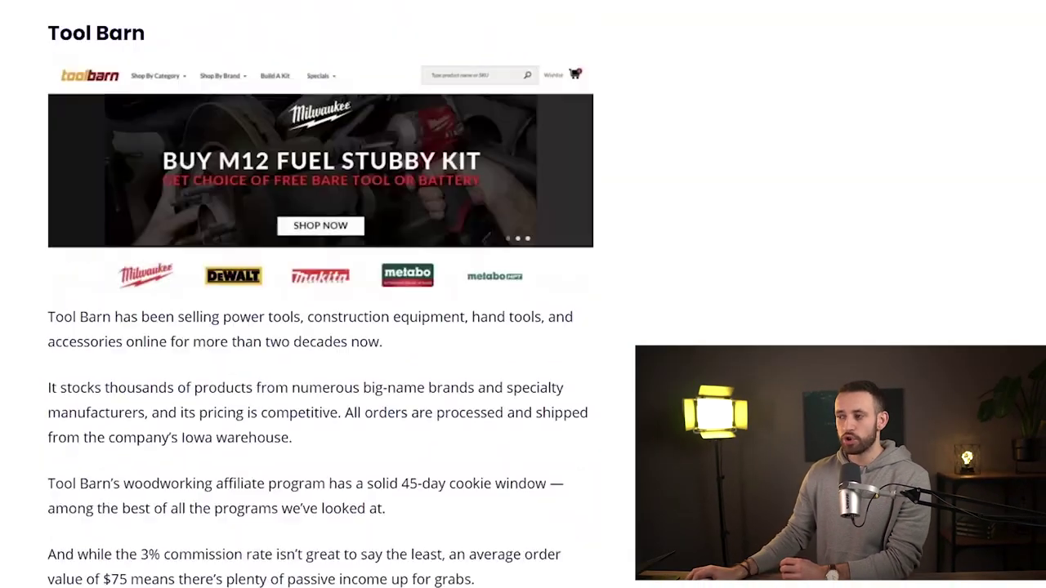
{"action": "scroll", "coordinate": [672, 329], "scroll_direction": "down", "scroll_amount": 15}
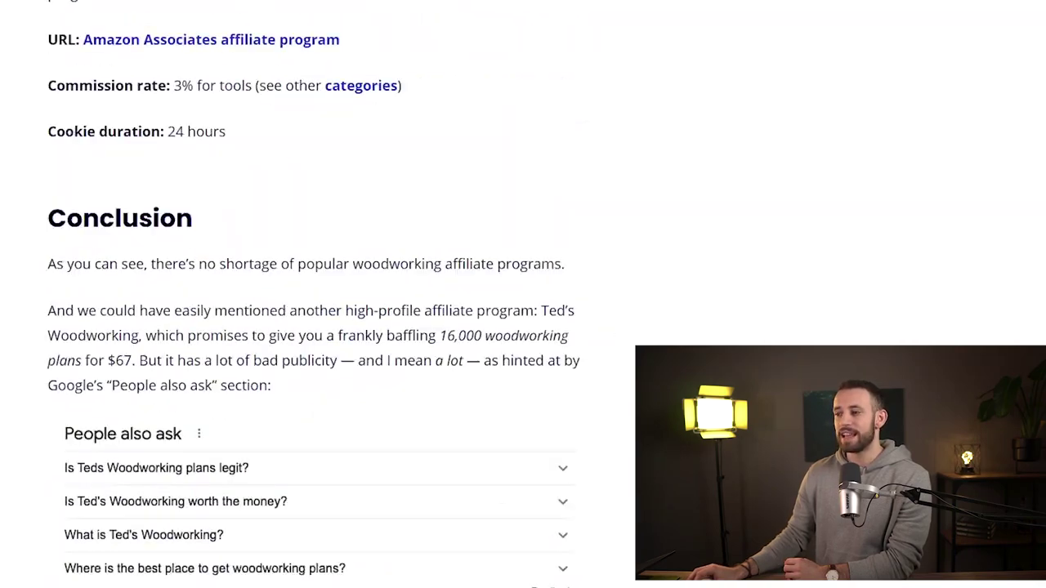
{"action": "scroll", "coordinate": [673, 329], "scroll_direction": "up", "scroll_amount": 7}
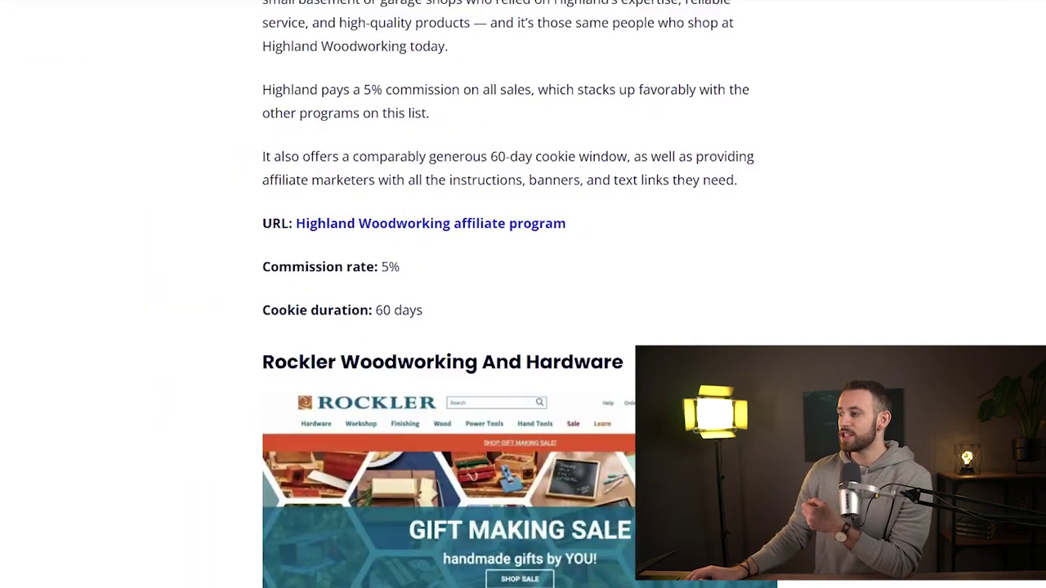
- Return to the article's numbered program list and the Woodworkers Guild Of America entry
{"action": "scroll", "coordinate": [931, 327], "scroll_direction": "up", "scroll_amount": 15}
{"action": "scroll", "coordinate": [942, 336], "scroll_direction": "down", "scroll_amount": 2}
{"action": "scroll", "coordinate": [941, 335], "scroll_direction": "down", "scroll_amount": 4}
{"action": "scroll", "coordinate": [932, 343], "scroll_direction": "down", "scroll_amount": 5}
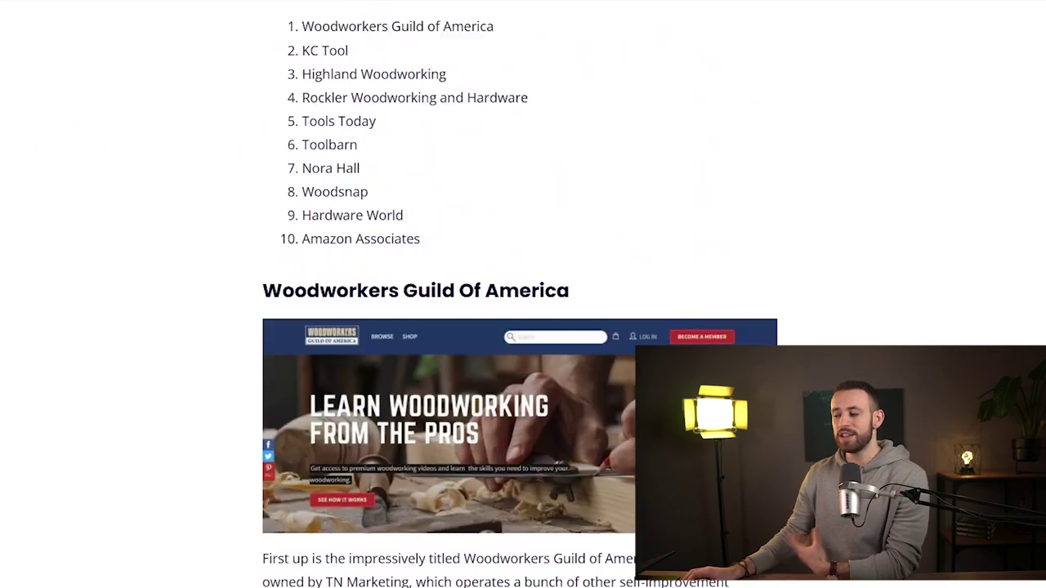
{"action": "scroll", "coordinate": [270, 214], "scroll_direction": "up", "scroll_amount": 3}
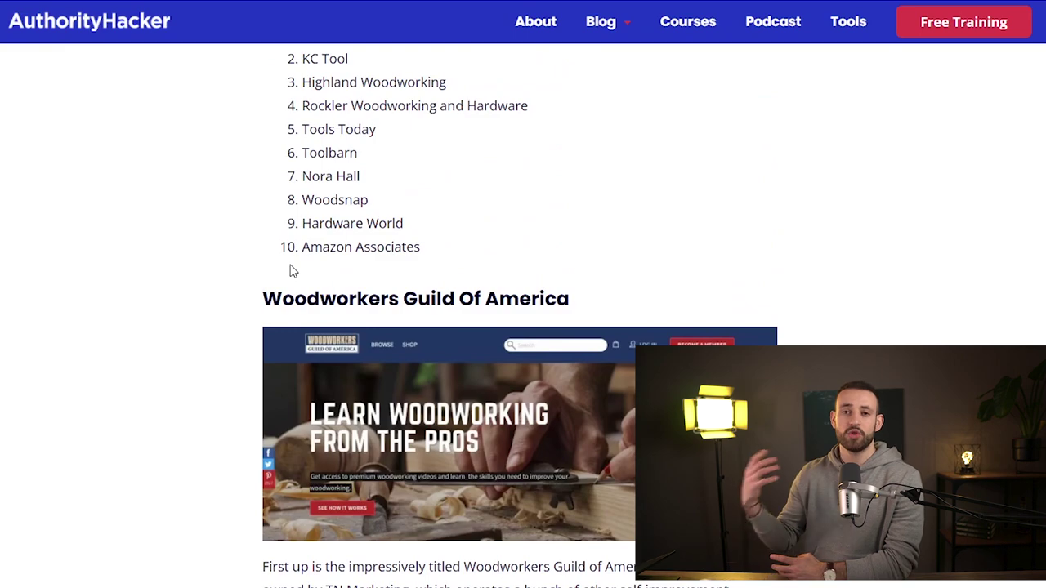
{"action": "scroll", "coordinate": [443, 290], "scroll_direction": "down", "scroll_amount": 3}
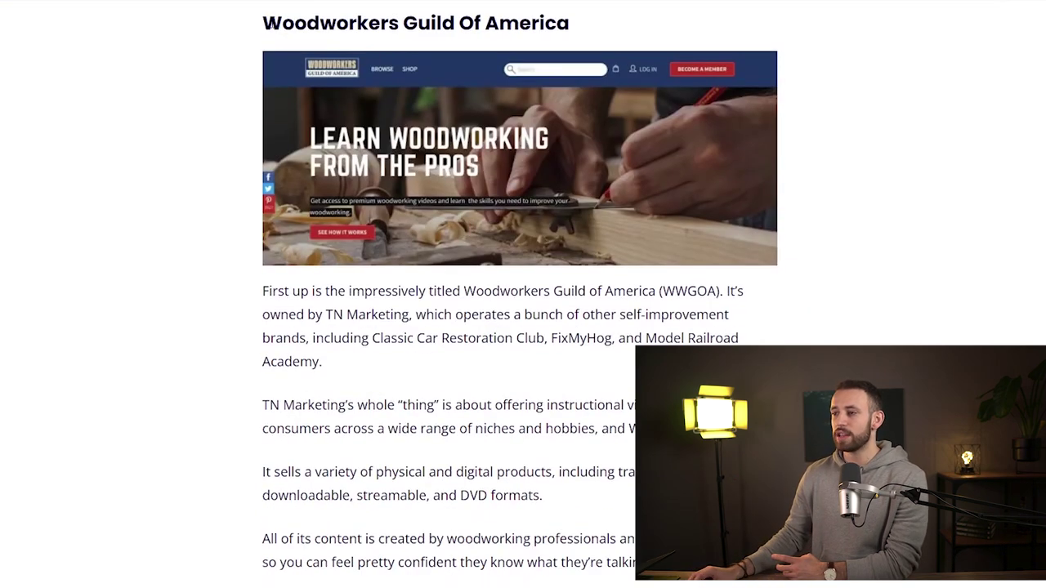
- Open the Woodworkers Guild of America affiliate program page from the URL in its section
{"action": "left_click_drag", "start_coordinate": [253, 22], "coordinate": [444, 14]}
{"action": "scroll", "coordinate": [591, 135], "scroll_direction": "down", "scroll_amount": 8}
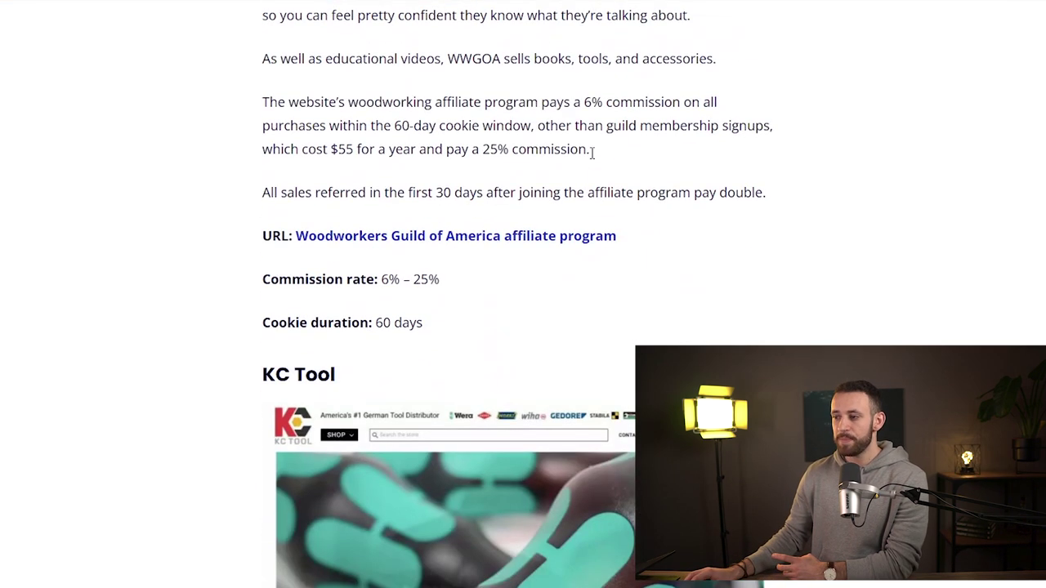
{"action": "scroll", "coordinate": [548, 191], "scroll_direction": "up", "scroll_amount": 2}
{"action": "left_click_drag", "start_coordinate": [263, 340], "coordinate": [542, 343]}
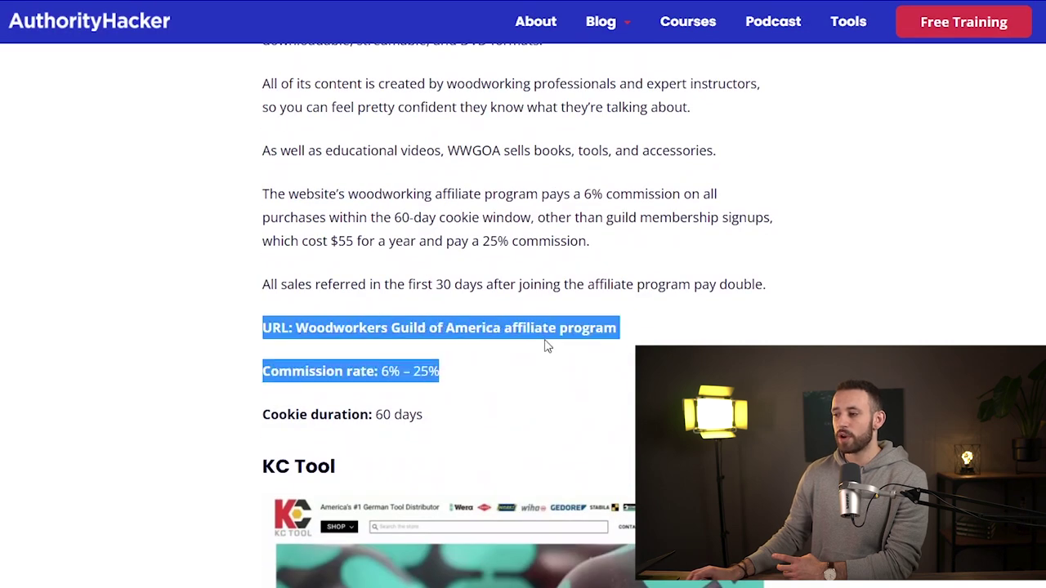
{"action": "left_click", "coordinate": [605, 348]}
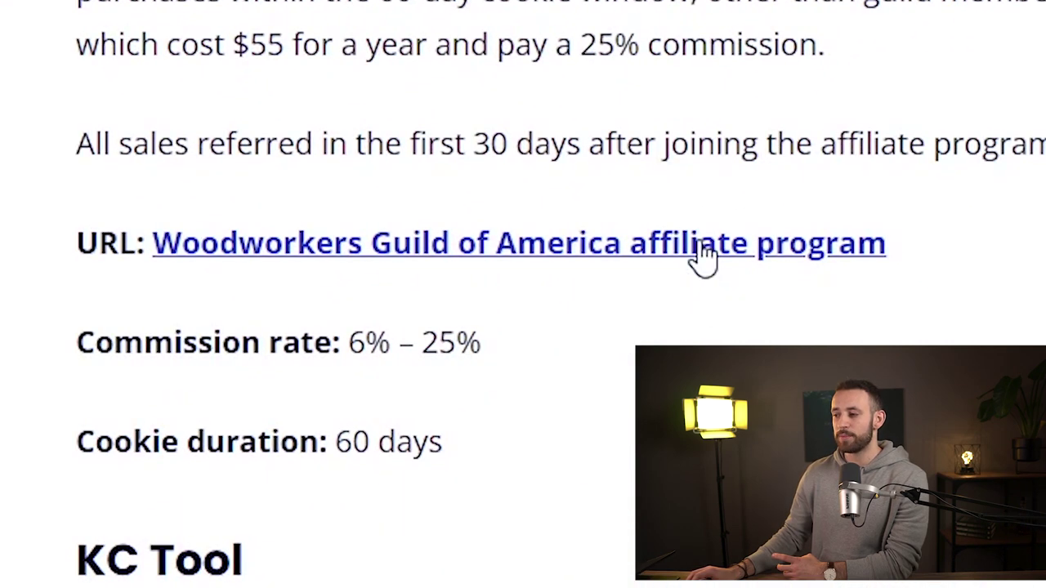
{"action": "left_click", "coordinate": [701, 255]}
- Examine the Woodworkers Guild of America affiliate page's key benefits and the username, password and country fields of its sign-up form
{"action": "left_click_drag", "start_coordinate": [282, 46], "coordinate": [81, 47]}
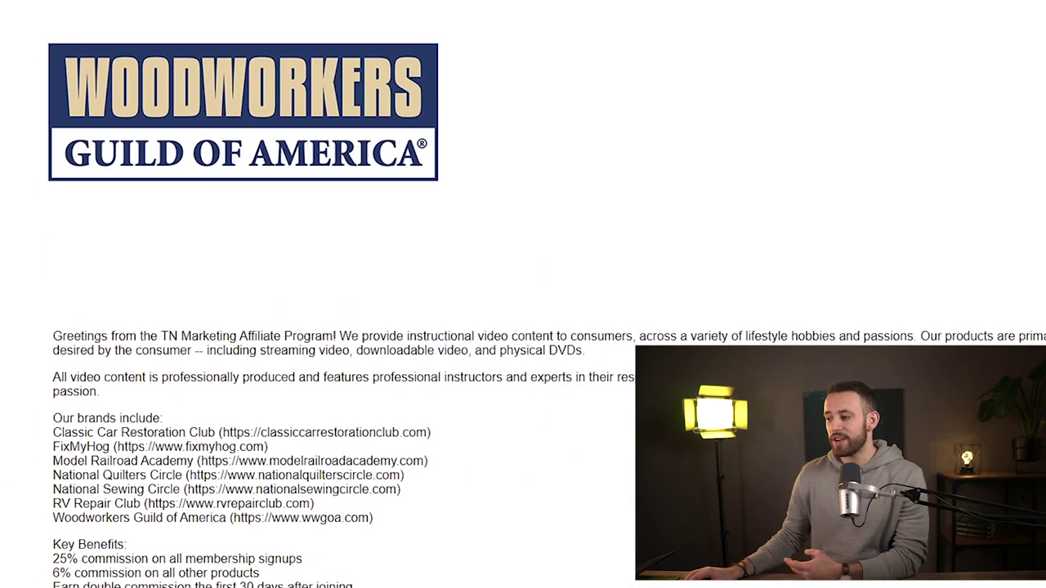
{"action": "scroll", "coordinate": [678, 222], "scroll_direction": "down", "scroll_amount": 5}
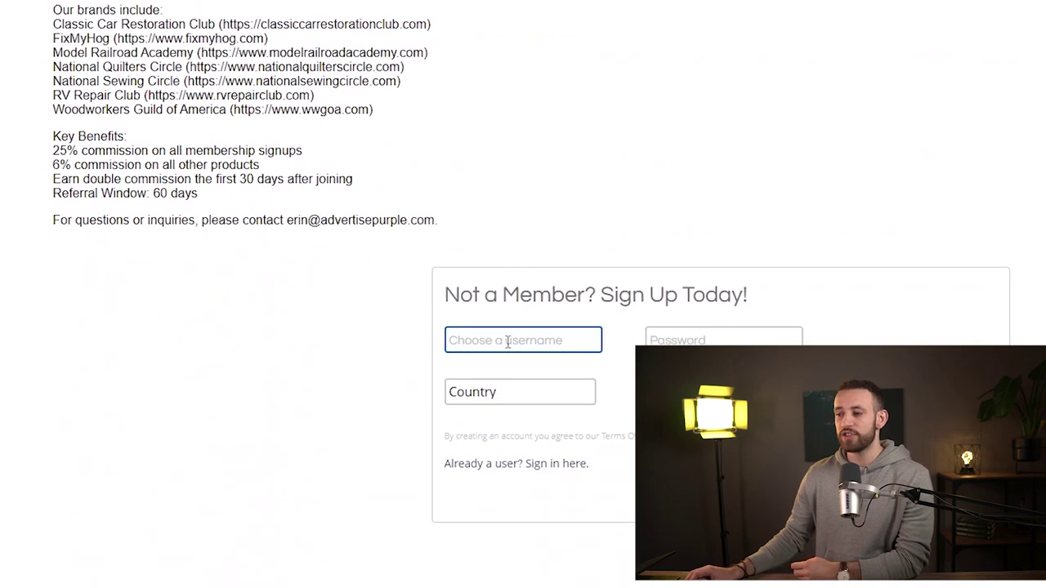
{"action": "left_click", "coordinate": [735, 340]}
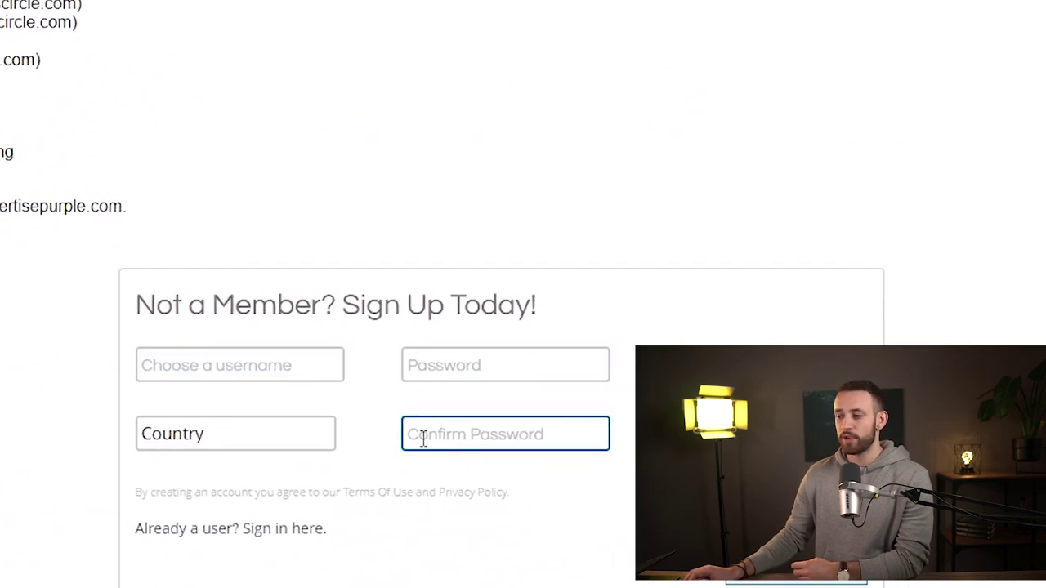
{"action": "left_click", "coordinate": [205, 437]}
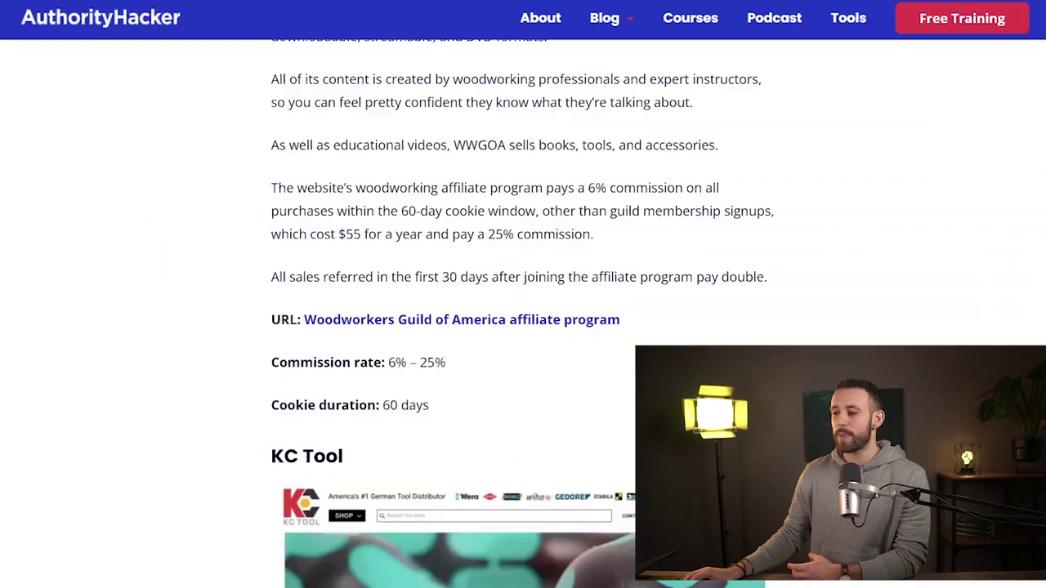
- Open the KC Tool affiliate program application from the URL in the article's KC Tool section
{"action": "scroll", "coordinate": [326, 268], "scroll_direction": "down", "scroll_amount": 3}
{"action": "scroll", "coordinate": [284, 189], "scroll_direction": "down", "scroll_amount": 6}
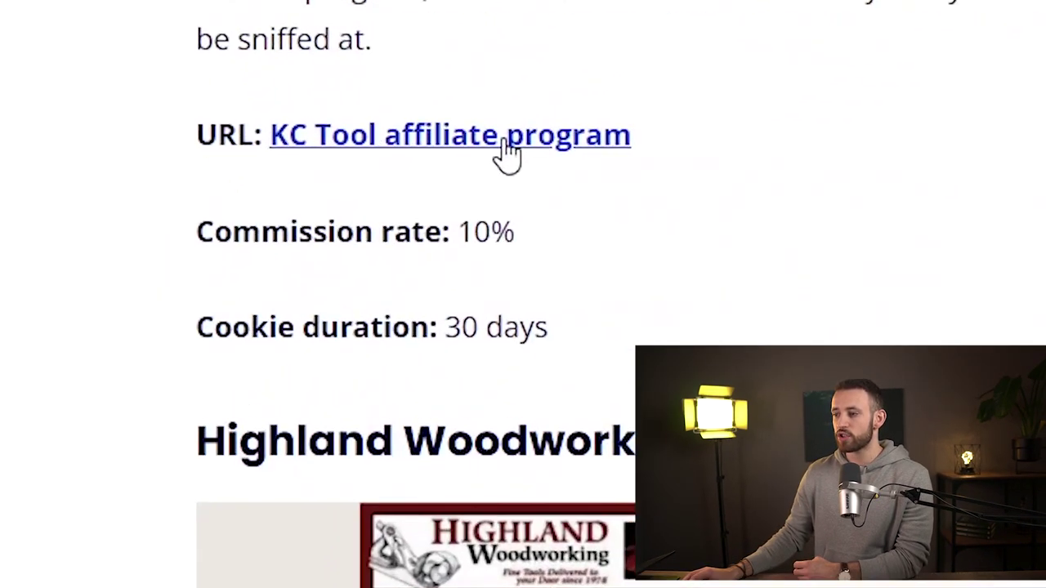
{"action": "left_click", "coordinate": [504, 144]}
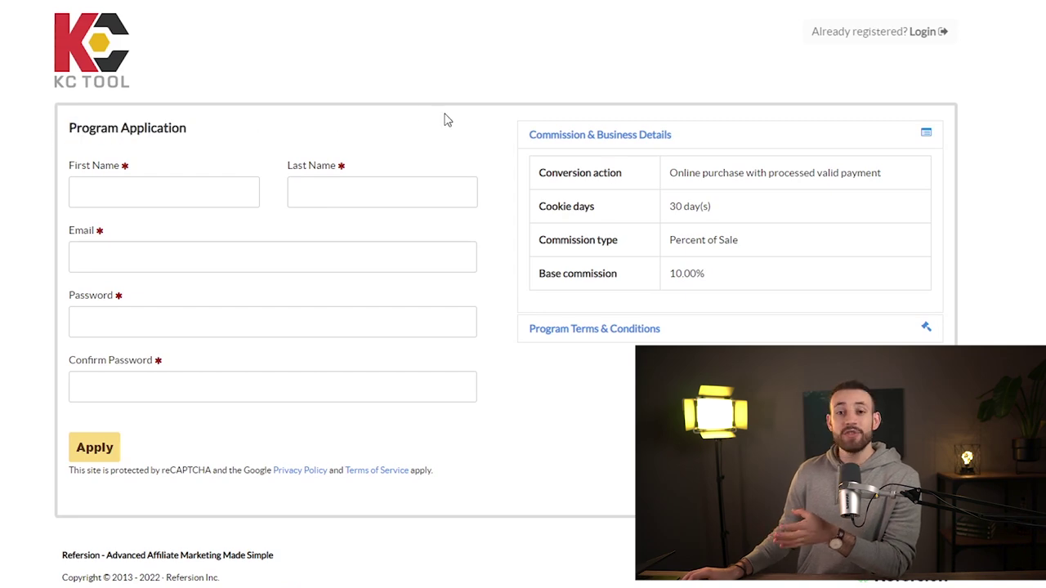
- Review the KC Tool commission details and submit the application with the applicant's first name, last name, email, password and password confirmation
{"action": "left_click_drag", "start_coordinate": [668, 173], "coordinate": [737, 262]}
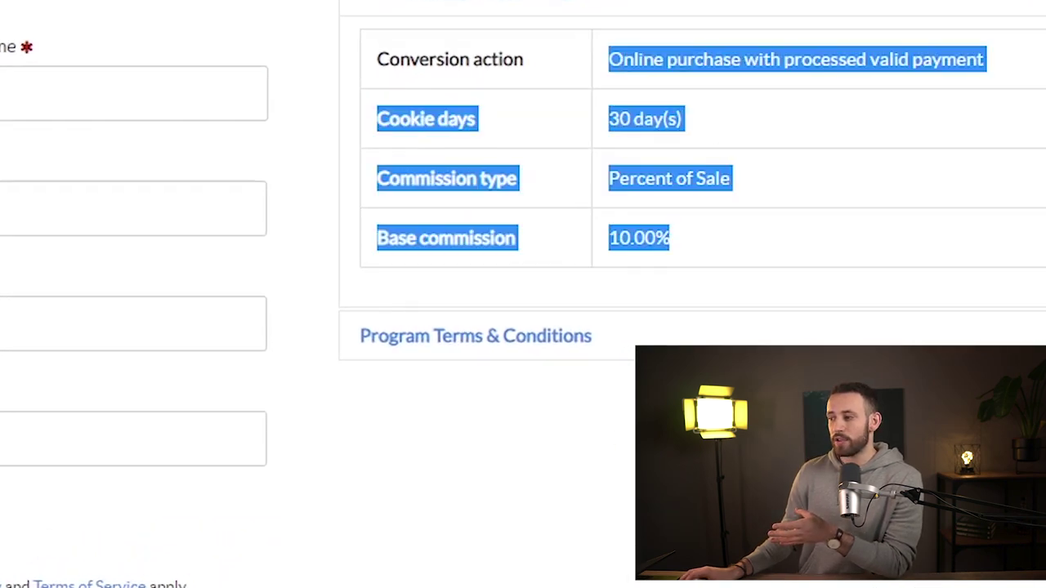
{"action": "left_click", "coordinate": [550, 218]}
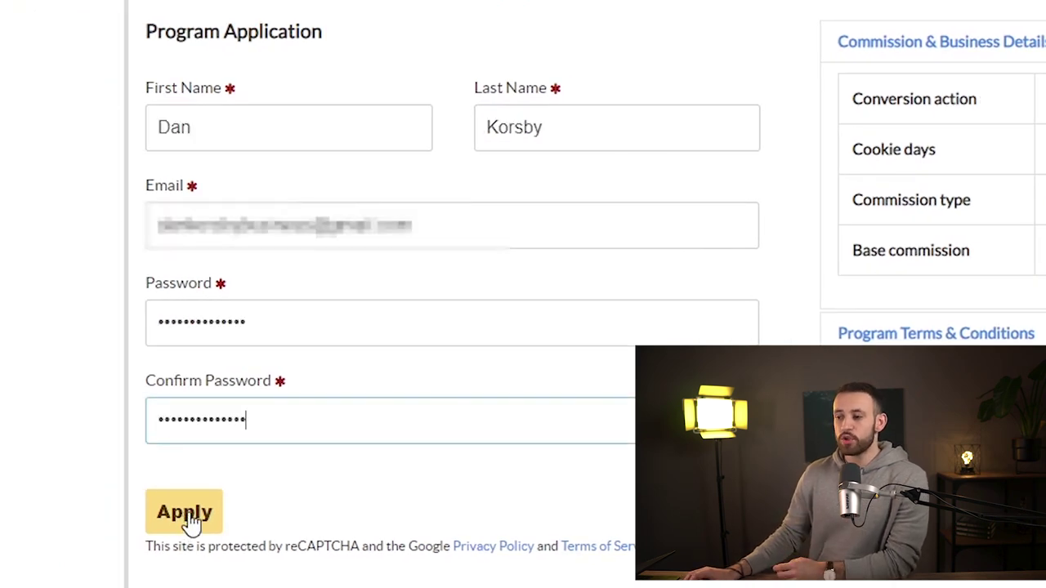
{"action": "left_click", "coordinate": [187, 515]}
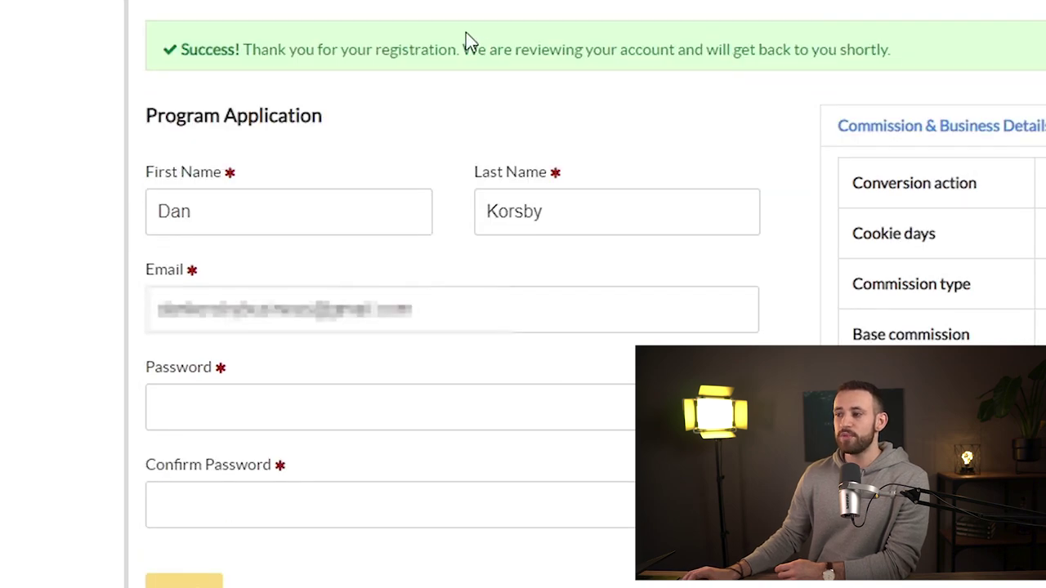
- Check the KC Tool registration message and the follow-up email about the account review
{"action": "left_click_drag", "start_coordinate": [514, 52], "coordinate": [859, 51]}
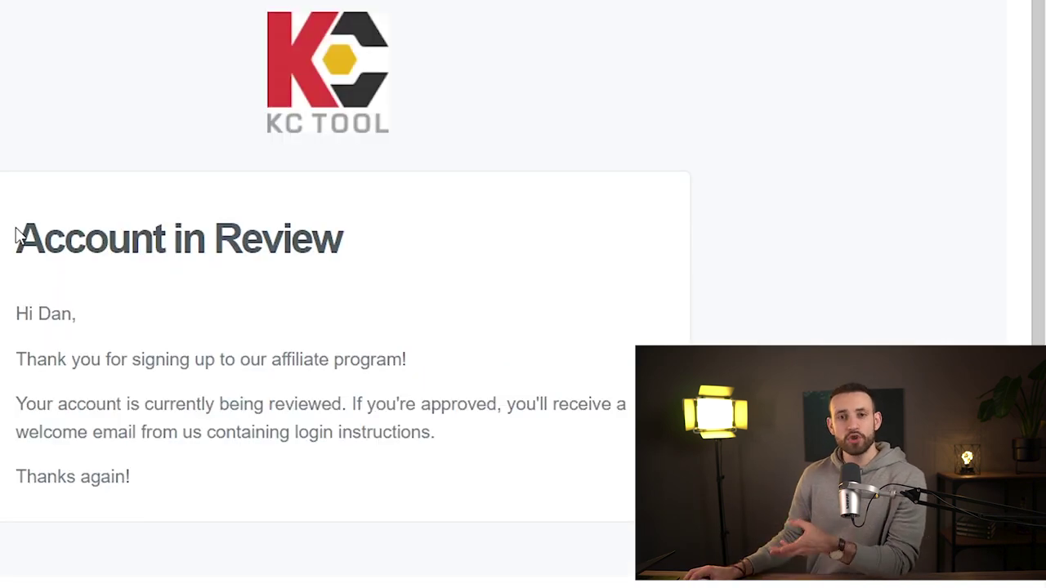
{"action": "left_click_drag", "start_coordinate": [17, 237], "coordinate": [343, 253]}
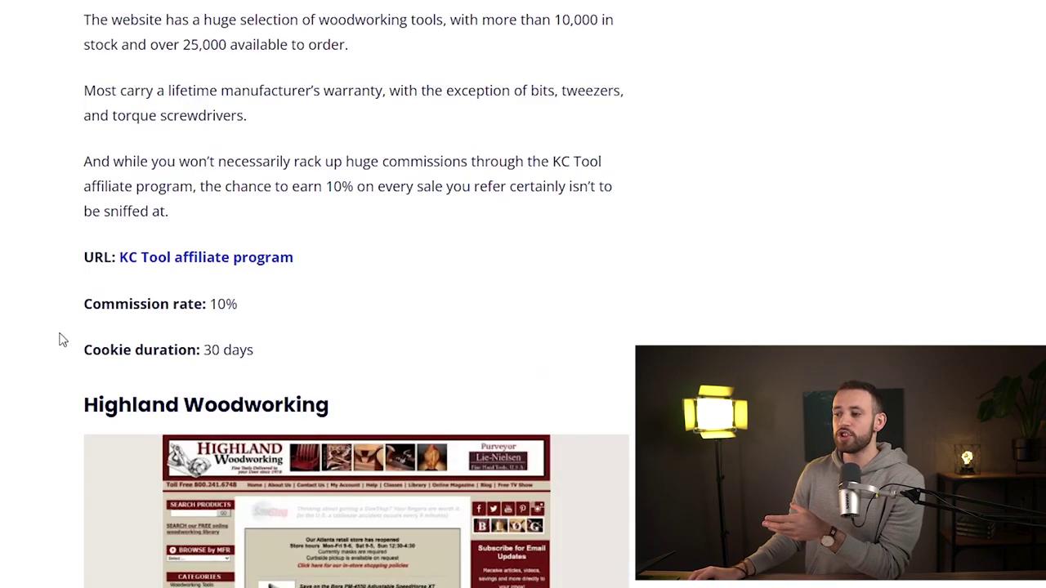
- Review the commission rate and cookie duration of the Highland Woodworking affiliate program and continue to the Rockler section
{"action": "scroll", "coordinate": [68, 347], "scroll_direction": "down", "scroll_amount": 10}
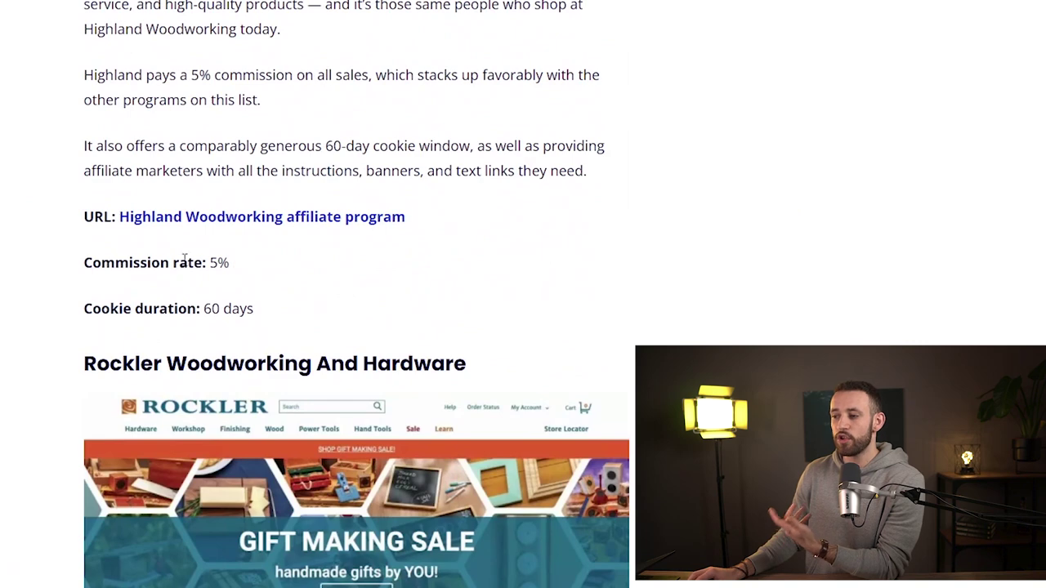
{"action": "scroll", "coordinate": [245, 368], "scroll_direction": "down", "scroll_amount": 1}
{"action": "right_click", "coordinate": [337, 423]}
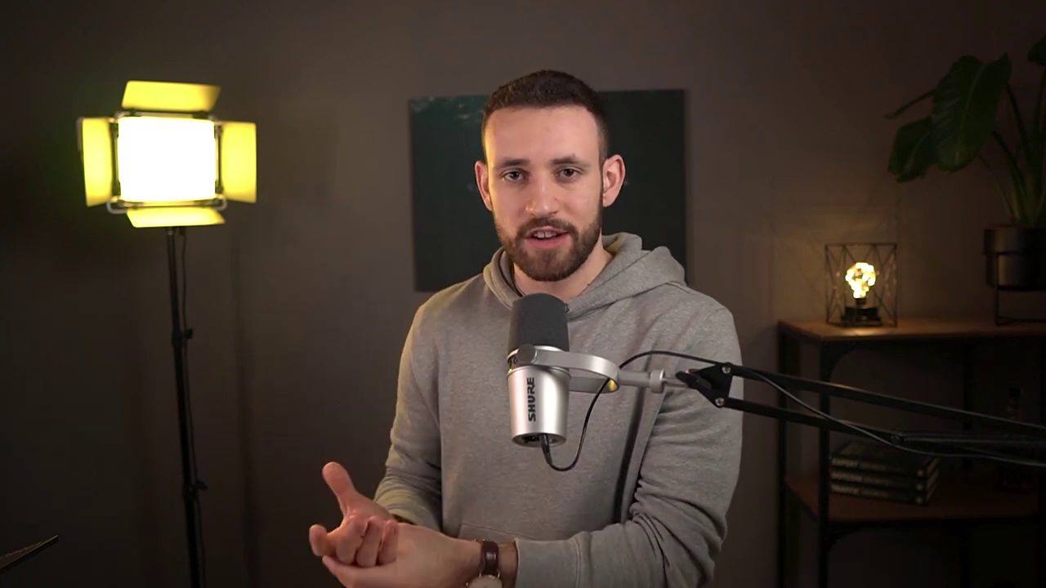
- Switch to Google Translate and translate "woodworking blogs" from English to French
{"action": "left_click_drag", "start_coordinate": [472, 30], "coordinate": [198, 59]}
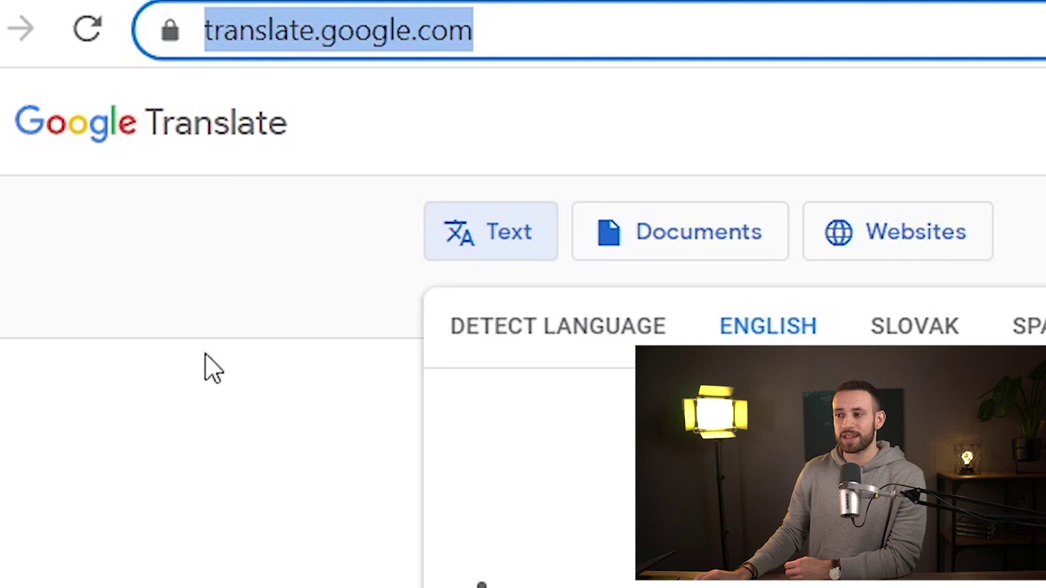
{"action": "left_click", "coordinate": [205, 354]}
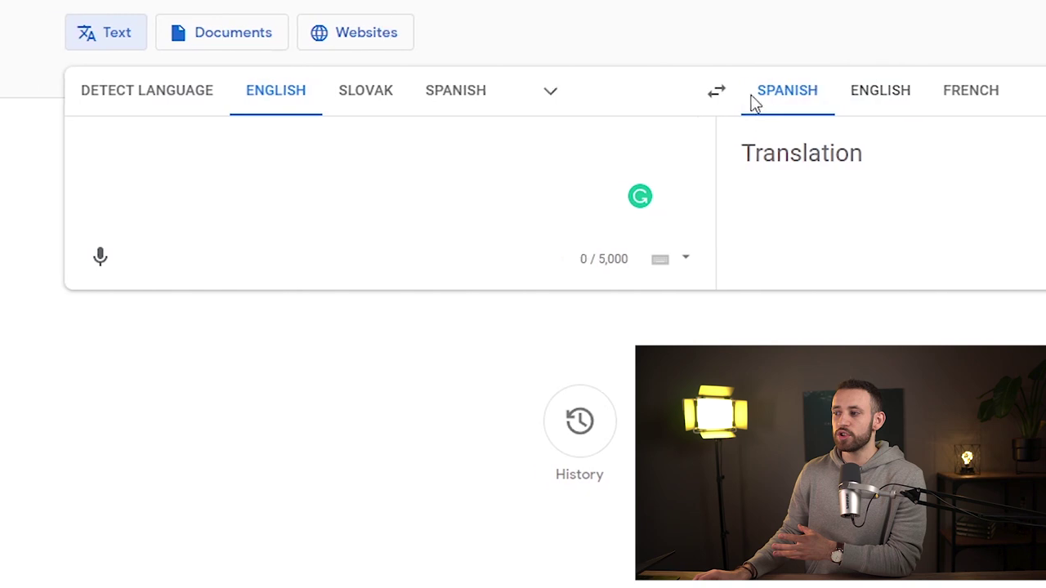
{"action": "left_click", "coordinate": [914, 95]}
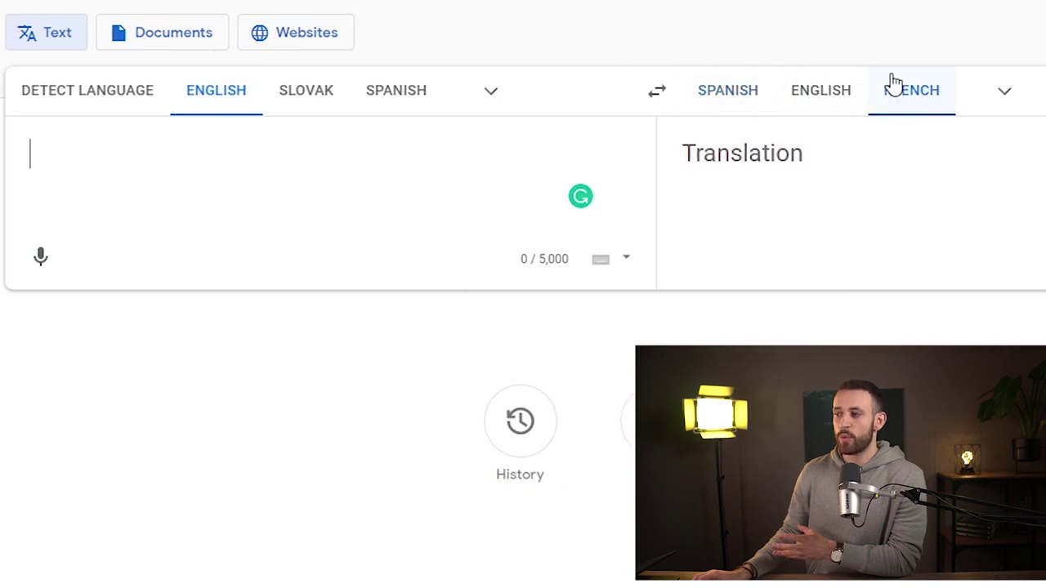
{"action": "type", "text": "woodworking blogs"}
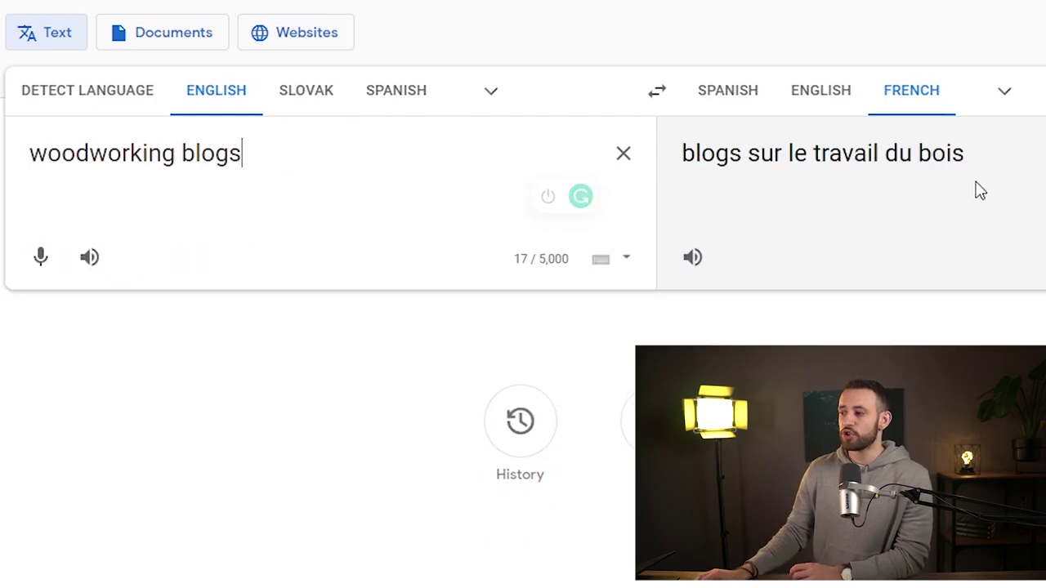
- Search Google for the French translation "blogs sur le travail du bois" and translate the results page to English
{"action": "left_click_drag", "start_coordinate": [995, 163], "coordinate": [782, 160]}
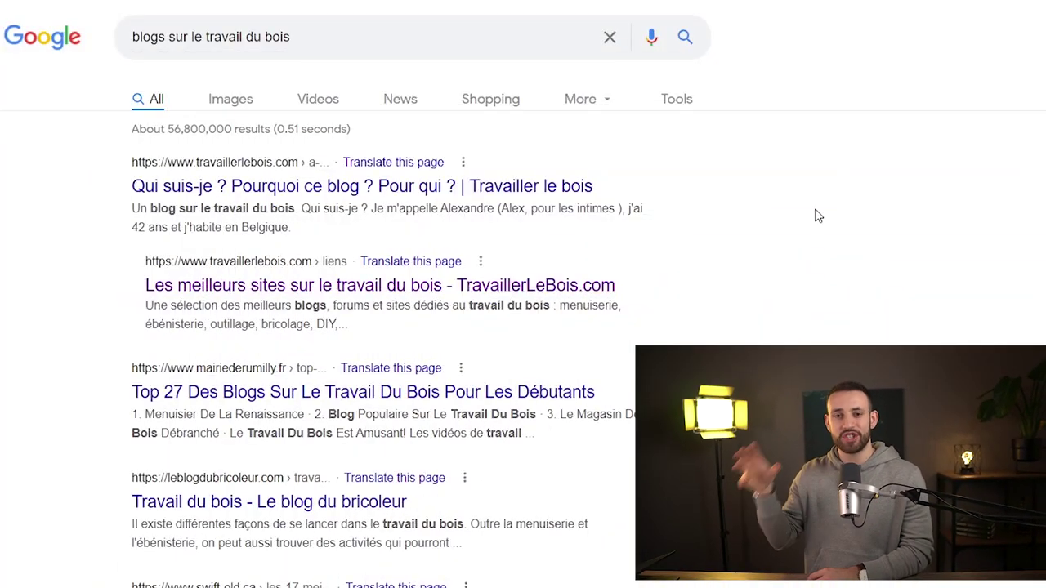
{"action": "right_click", "coordinate": [725, 235]}
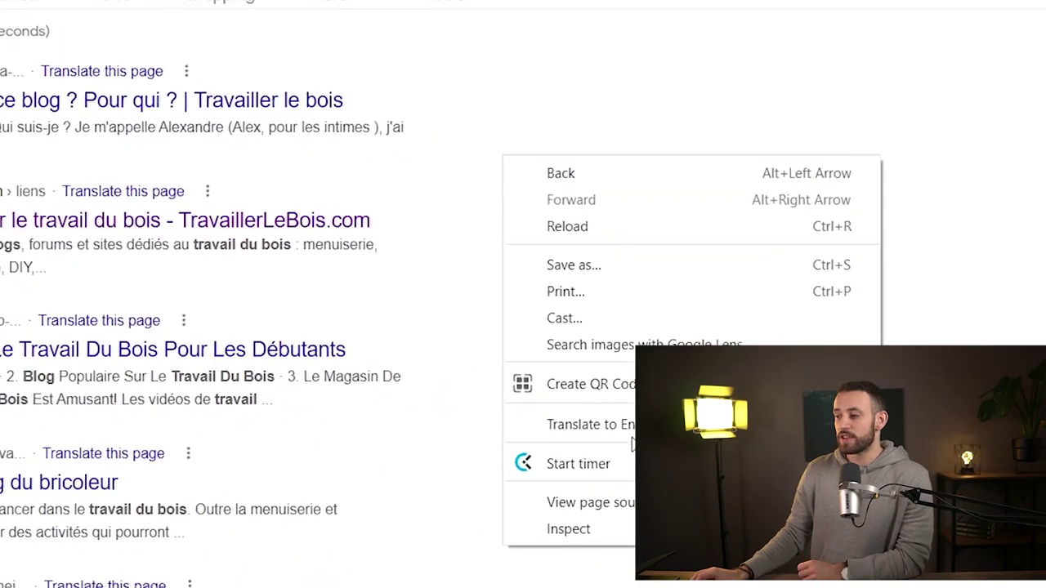
{"action": "left_click", "coordinate": [464, 400]}
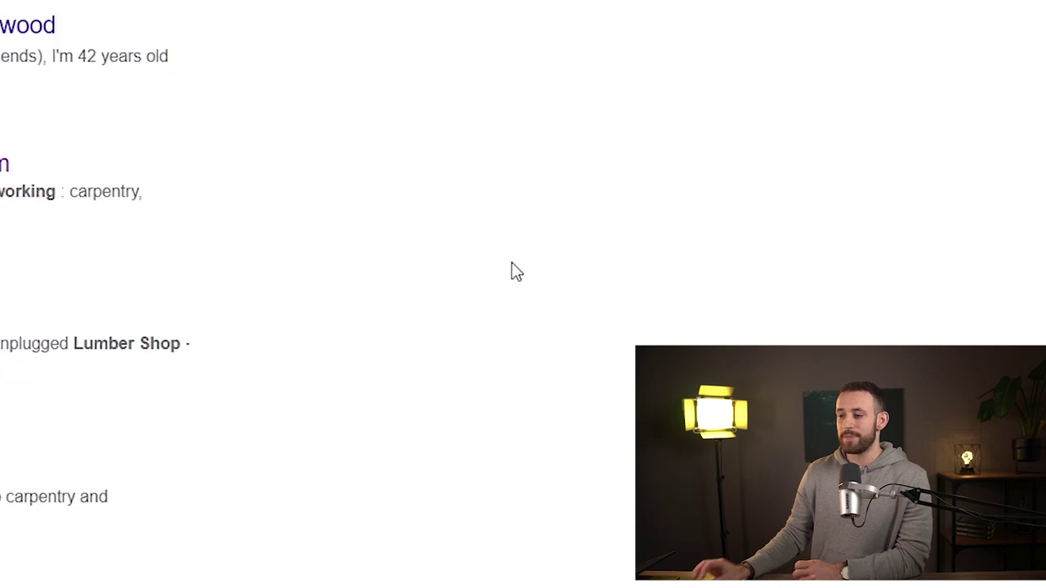
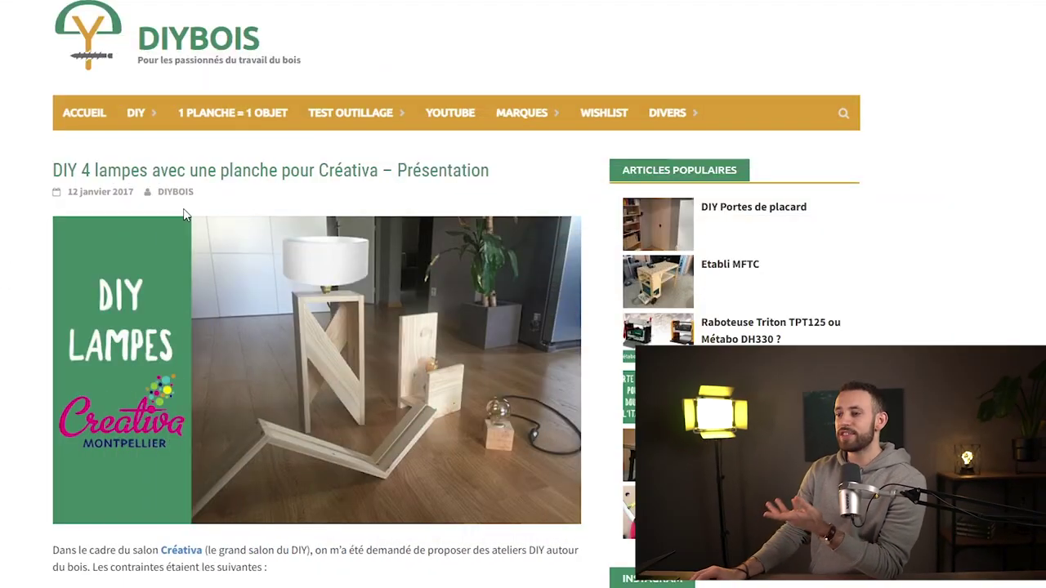
- Examine the DIYBOIS article on making four lamps, including its lamp designs, required tools and Amazon product listings
{"action": "scroll", "coordinate": [114, 160], "scroll_direction": "down", "scroll_amount": 7}
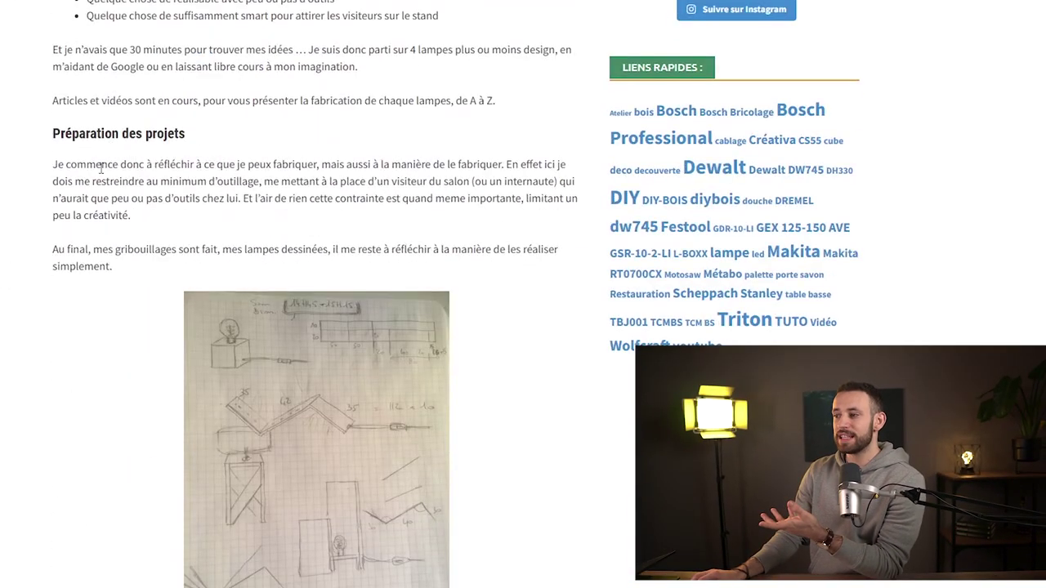
{"action": "scroll", "coordinate": [101, 163], "scroll_direction": "down", "scroll_amount": 14}
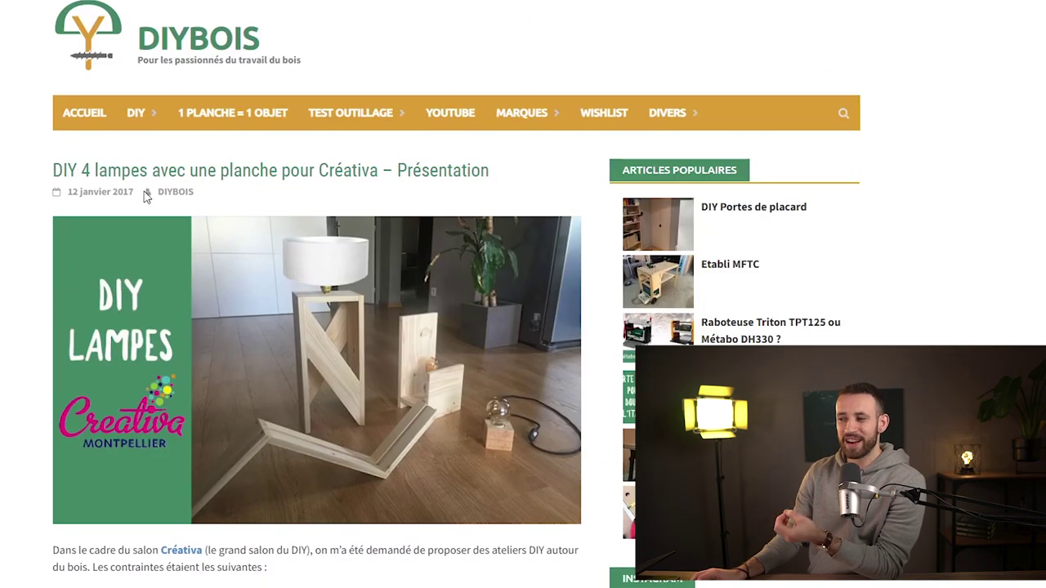
{"action": "scroll", "coordinate": [463, 310], "scroll_direction": "down", "scroll_amount": 20}
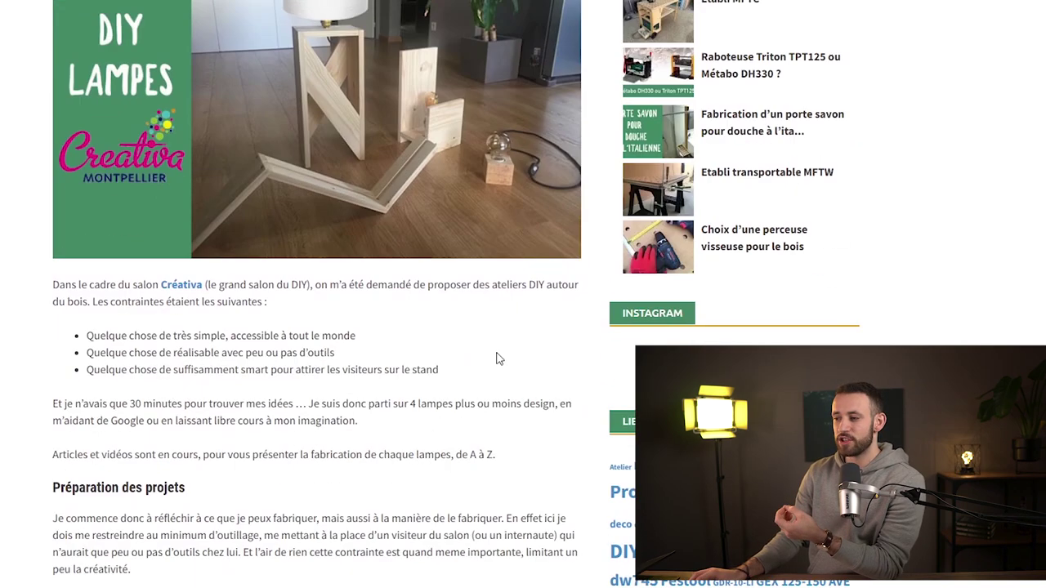
{"action": "scroll", "coordinate": [314, 294], "scroll_direction": "down", "scroll_amount": 20}
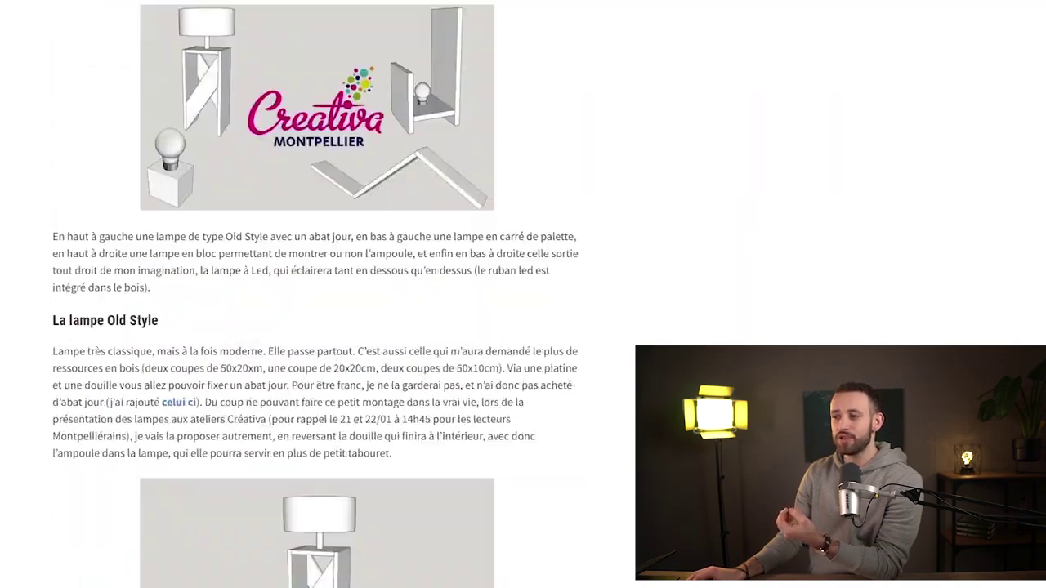
{"action": "scroll", "coordinate": [314, 294], "scroll_direction": "down", "scroll_amount": 6}
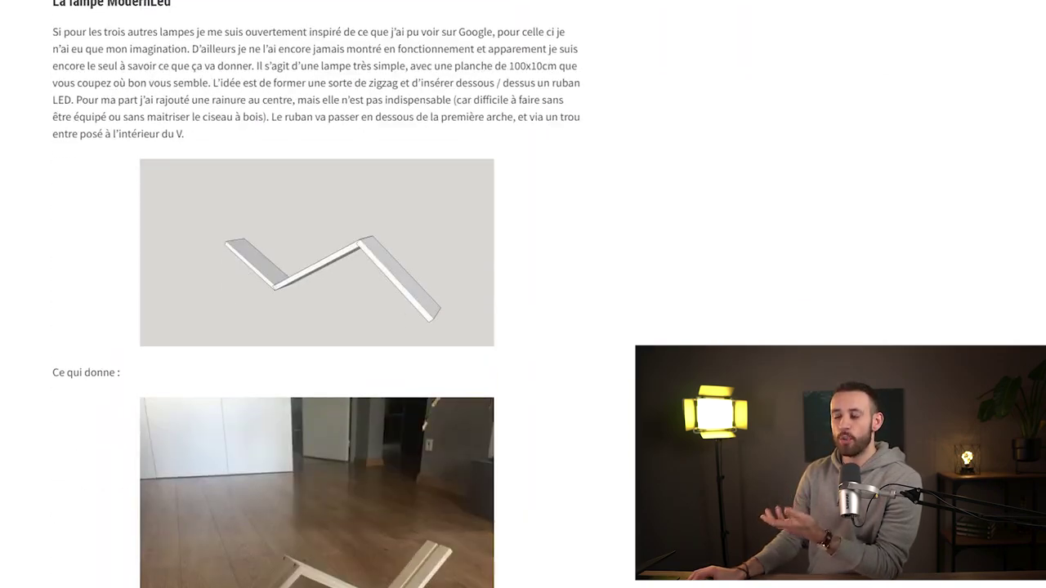
{"action": "scroll", "coordinate": [143, 224], "scroll_direction": "up", "scroll_amount": 20}
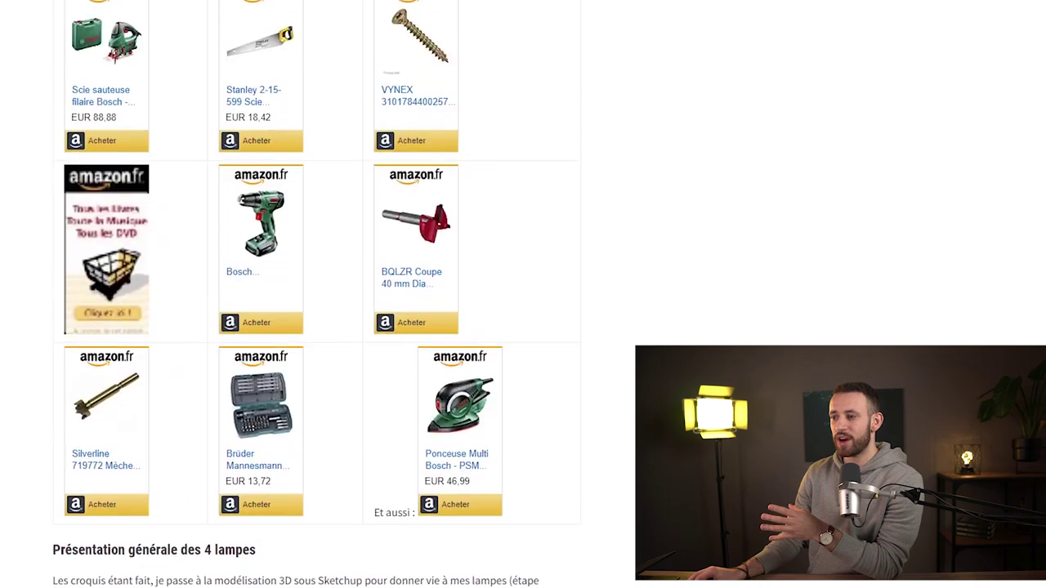
{"action": "scroll", "coordinate": [144, 224], "scroll_direction": "up", "scroll_amount": 1}
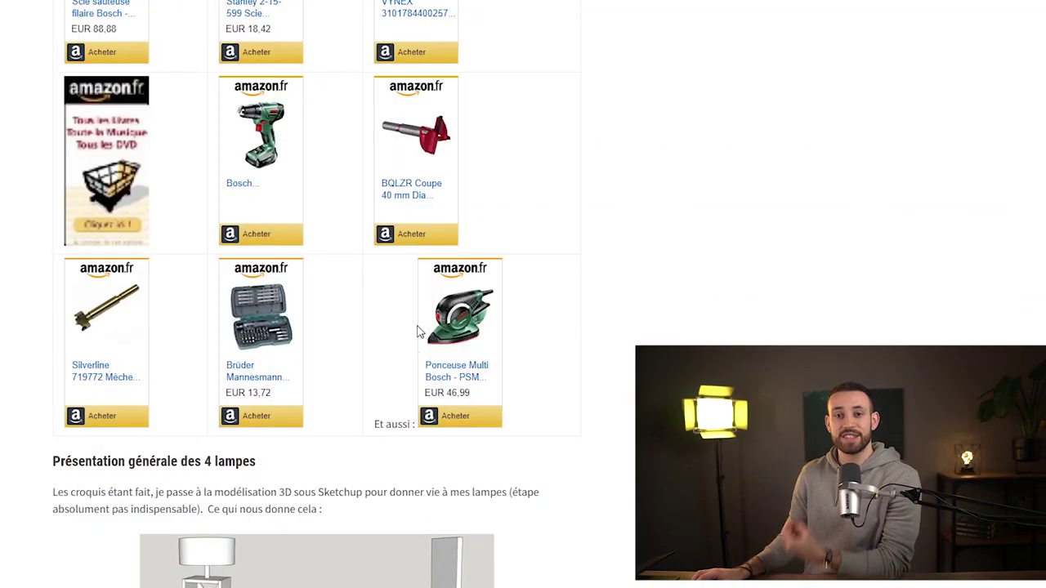
{"action": "scroll", "coordinate": [417, 331], "scroll_direction": "up", "scroll_amount": 4}
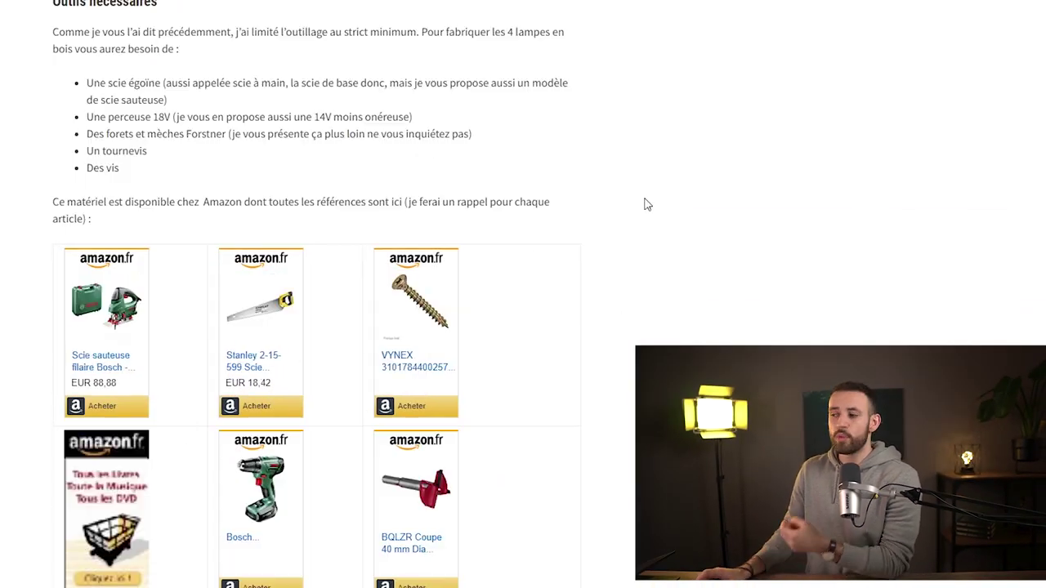
- Translate the DIYBOIS lamp article to English and read through its introduction, project preparation and materials sections
{"action": "right_click", "coordinate": [645, 204]}
{"action": "left_click", "coordinate": [712, 402]}
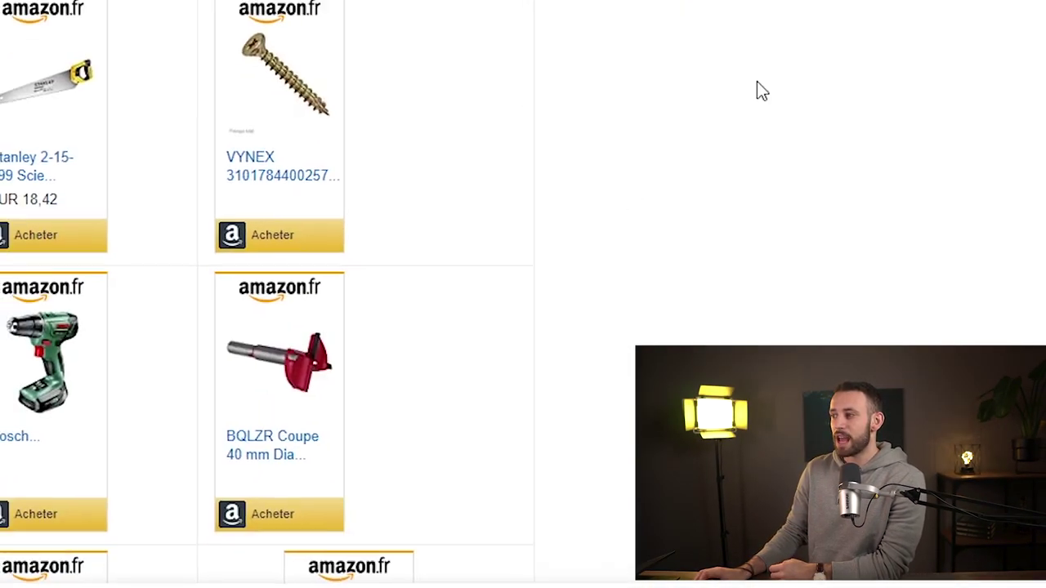
{"action": "scroll", "coordinate": [756, 89], "scroll_direction": "up", "scroll_amount": 15}
{"action": "scroll", "coordinate": [523, 294], "scroll_direction": "up", "scroll_amount": 2}
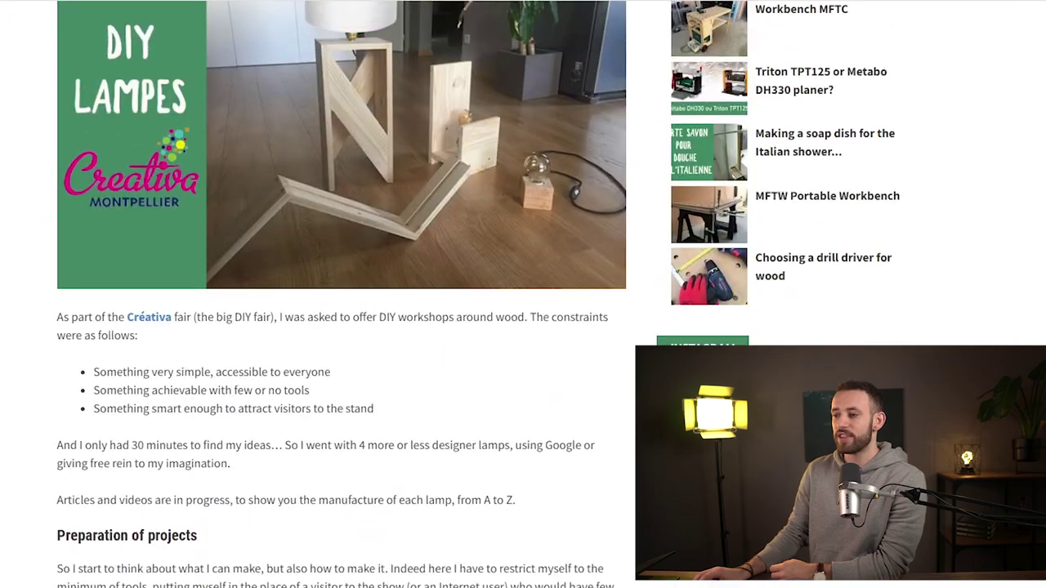
{"action": "scroll", "coordinate": [350, 557], "scroll_direction": "down", "scroll_amount": 15}
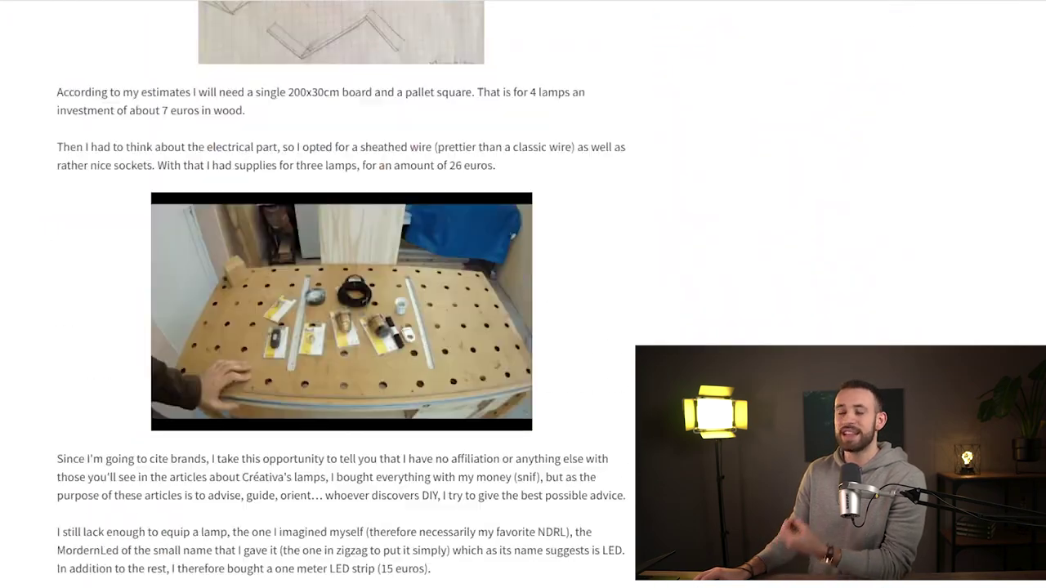
{"action": "scroll", "coordinate": [327, 295], "scroll_direction": "down", "scroll_amount": 10}
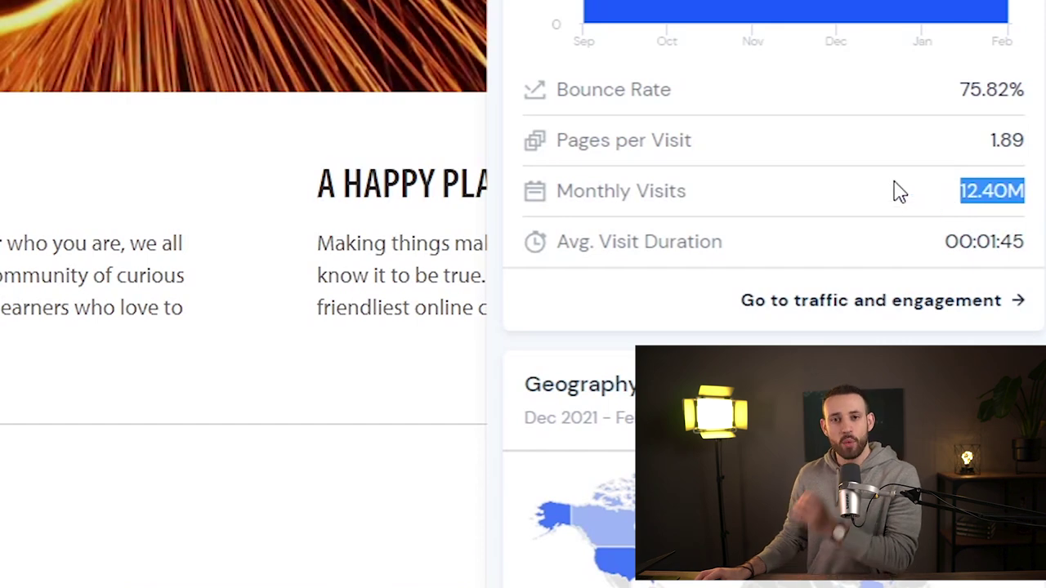
- Review the monthly visits and visitor countries in the traffic data for instructables.com and identify the site's address
{"action": "scroll", "coordinate": [882, 172], "scroll_direction": "down", "scroll_amount": 8}
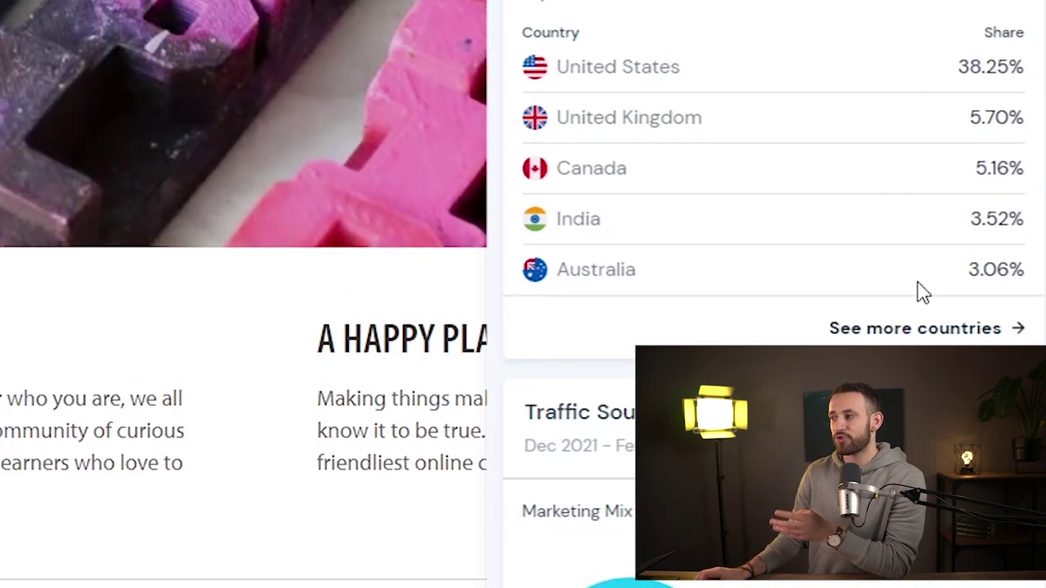
{"action": "scroll", "coordinate": [864, 286], "scroll_direction": "up", "scroll_amount": 5}
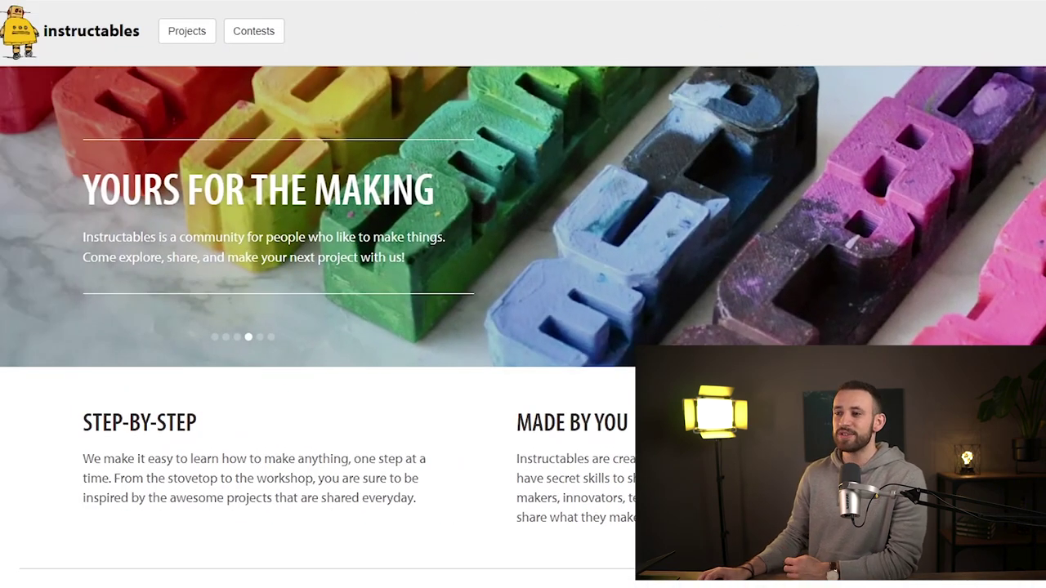
{"action": "left_click_drag", "start_coordinate": [322, 19], "coordinate": [118, 16]}
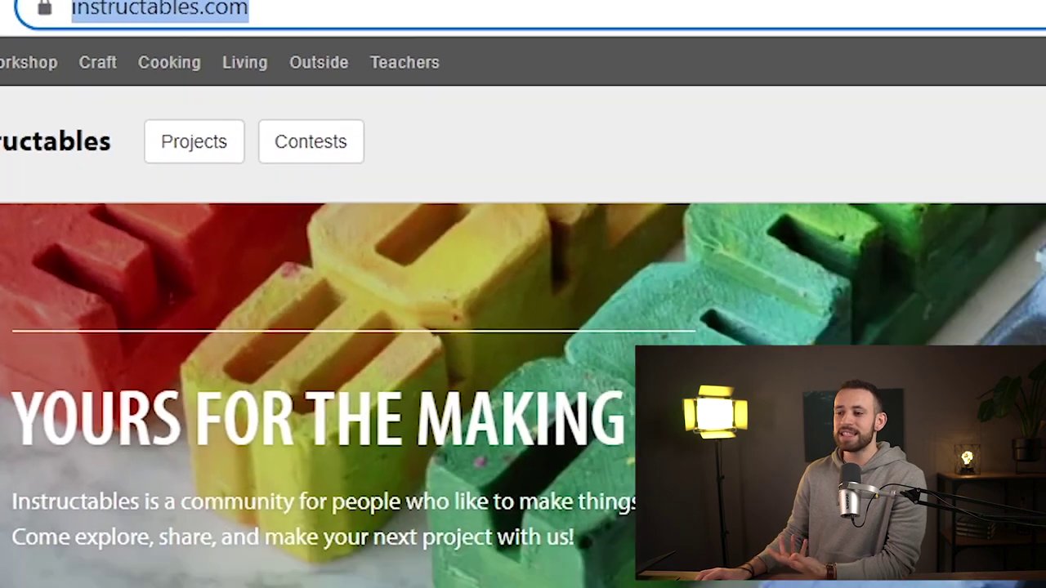
- Browse the Circuits, Workshop and further project categories in the Explore Projects section of Instructables
{"action": "scroll", "coordinate": [437, 264], "scroll_direction": "down", "scroll_amount": 8}
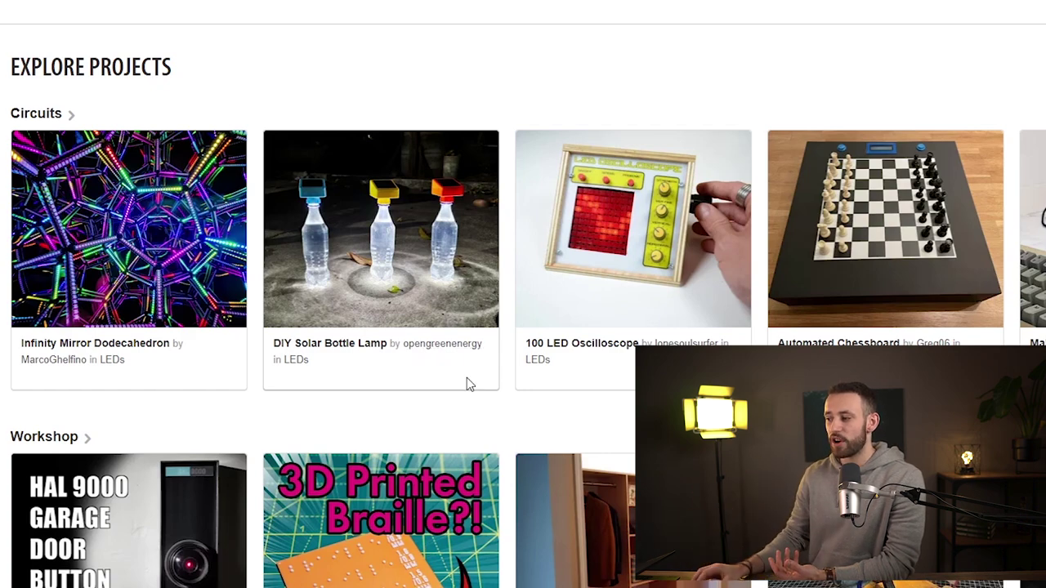
{"action": "scroll", "coordinate": [818, 309], "scroll_direction": "down", "scroll_amount": 1}
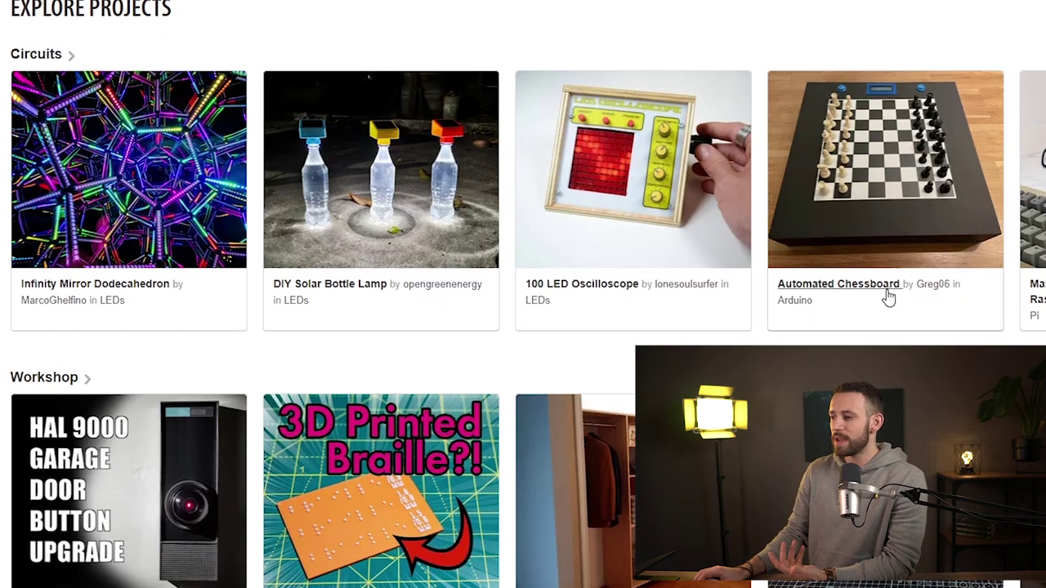
{"action": "scroll", "coordinate": [888, 299], "scroll_direction": "down", "scroll_amount": 5}
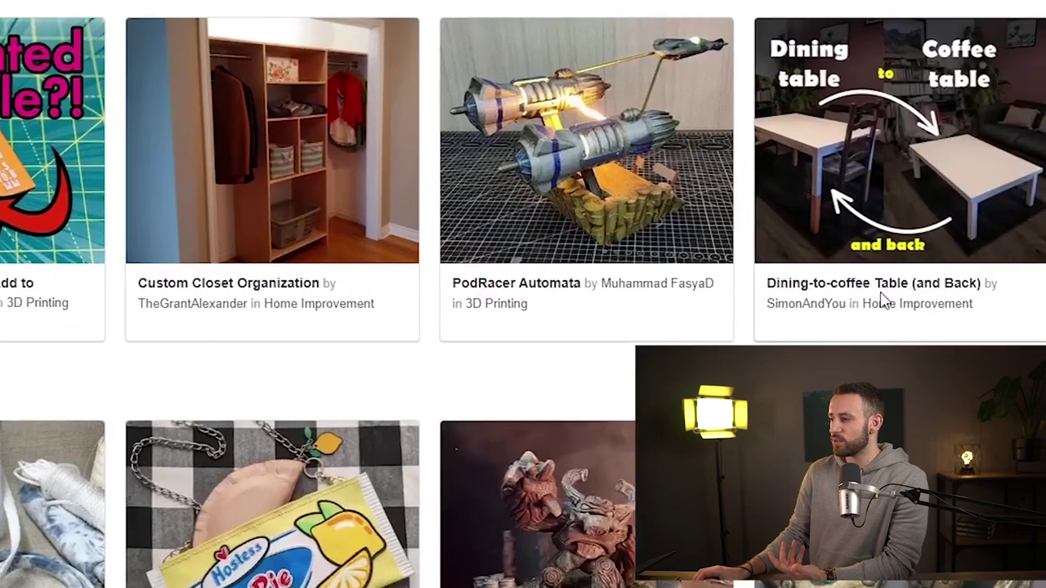
{"action": "scroll", "coordinate": [938, 301], "scroll_direction": "down", "scroll_amount": 3}
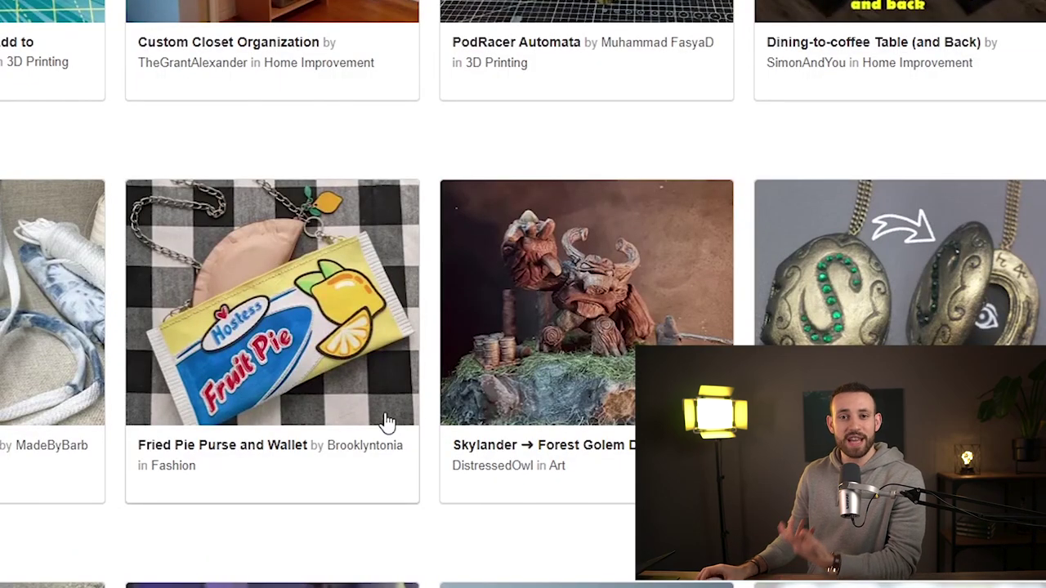
{"action": "scroll", "coordinate": [576, 472], "scroll_direction": "up", "scroll_amount": 10}
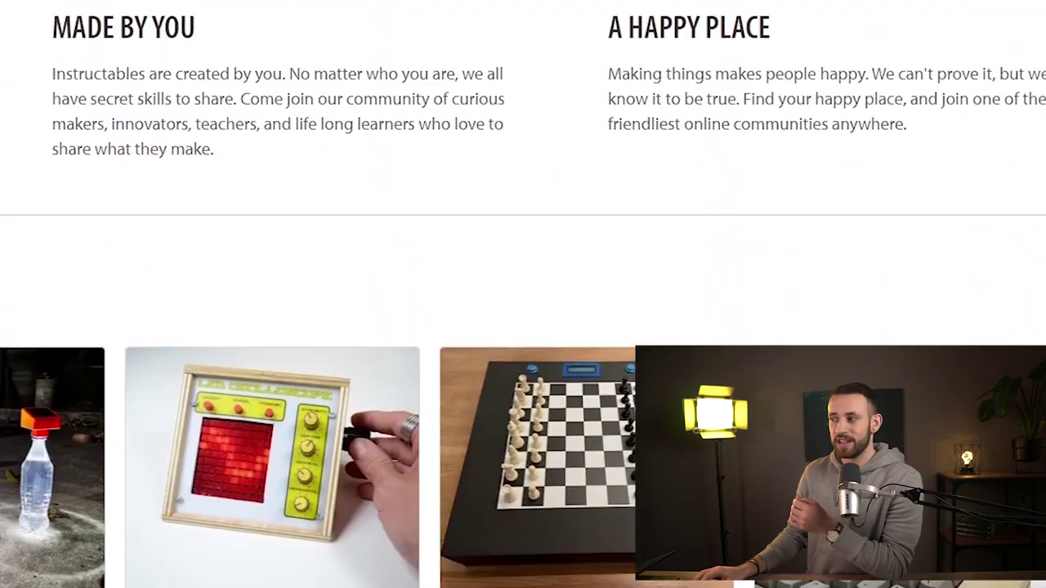
- Start publishing a new Instructables project titled "DIY 4 lamps with a board for Créativa – Presentation", copied from the translated article
{"action": "scroll", "coordinate": [924, 145], "scroll_direction": "up", "scroll_amount": 5}
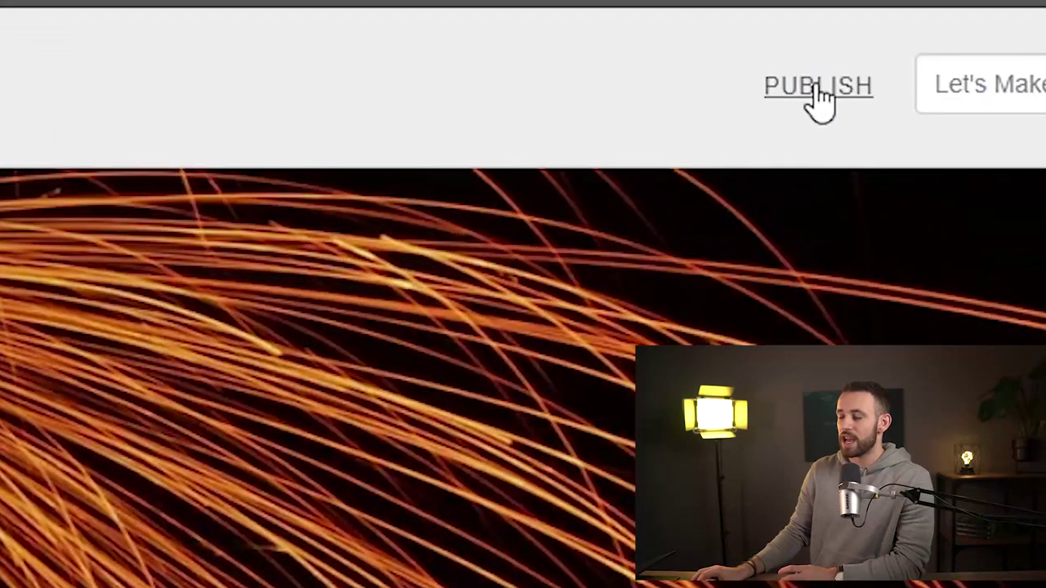
{"action": "left_click", "coordinate": [819, 97]}
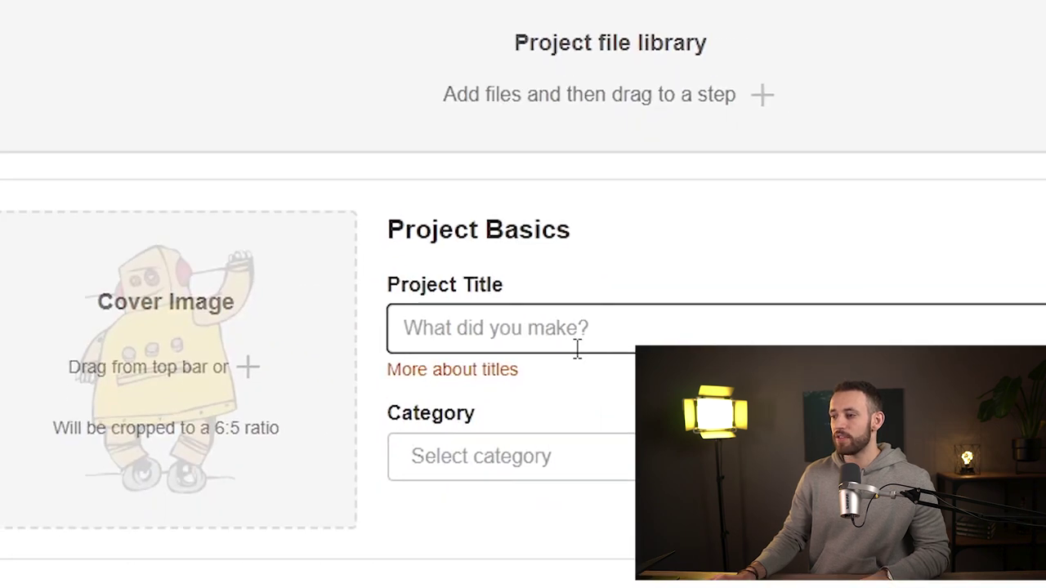
{"action": "type", "text": "DIY 4 lamps with a board for Créativa – Presentation"}
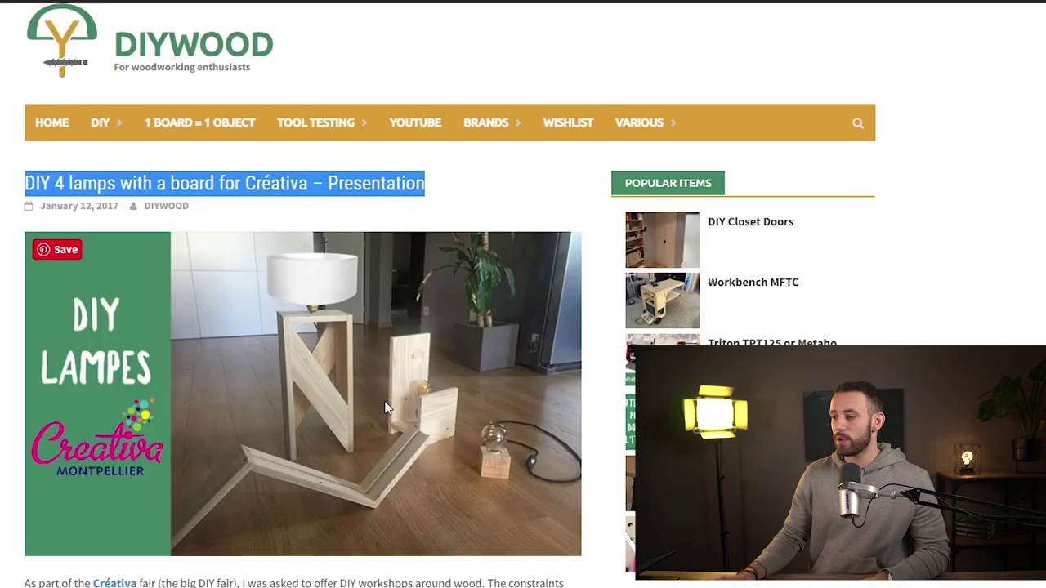
- Add the article's lamp photo to the project and set the category to Workshop and the channel to Woodworking
{"action": "right_click", "coordinate": [384, 403]}
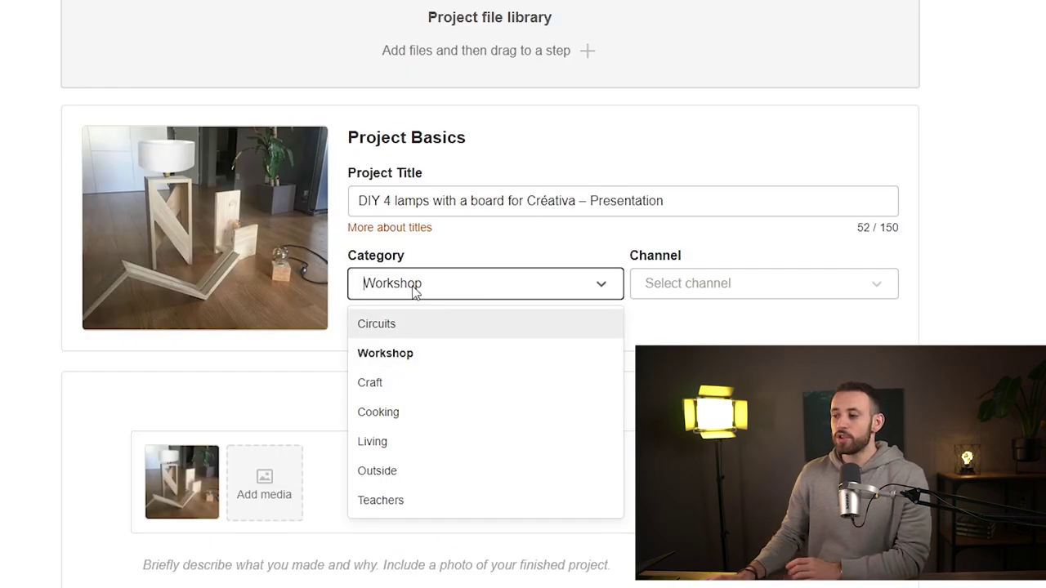
{"action": "left_click", "coordinate": [405, 358]}
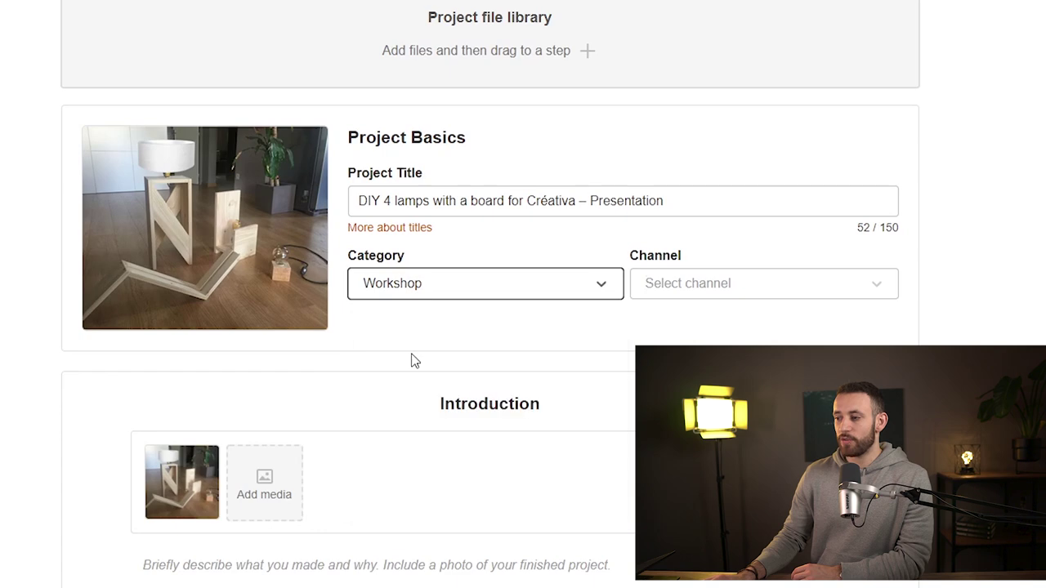
{"action": "left_click", "coordinate": [708, 294]}
{"action": "scroll", "coordinate": [703, 327], "scroll_direction": "down", "scroll_amount": 5}
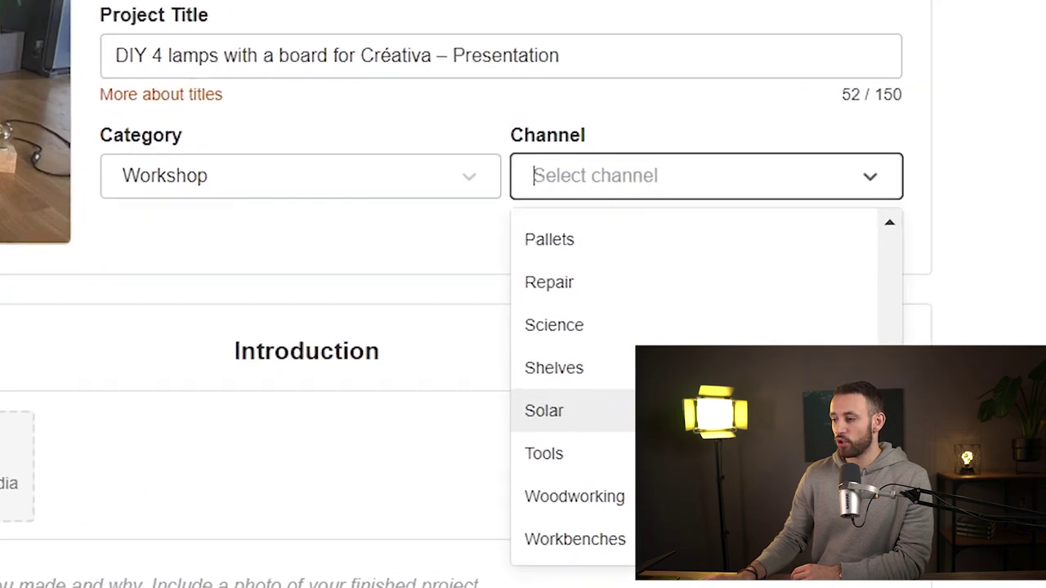
{"action": "left_click", "coordinate": [629, 500]}
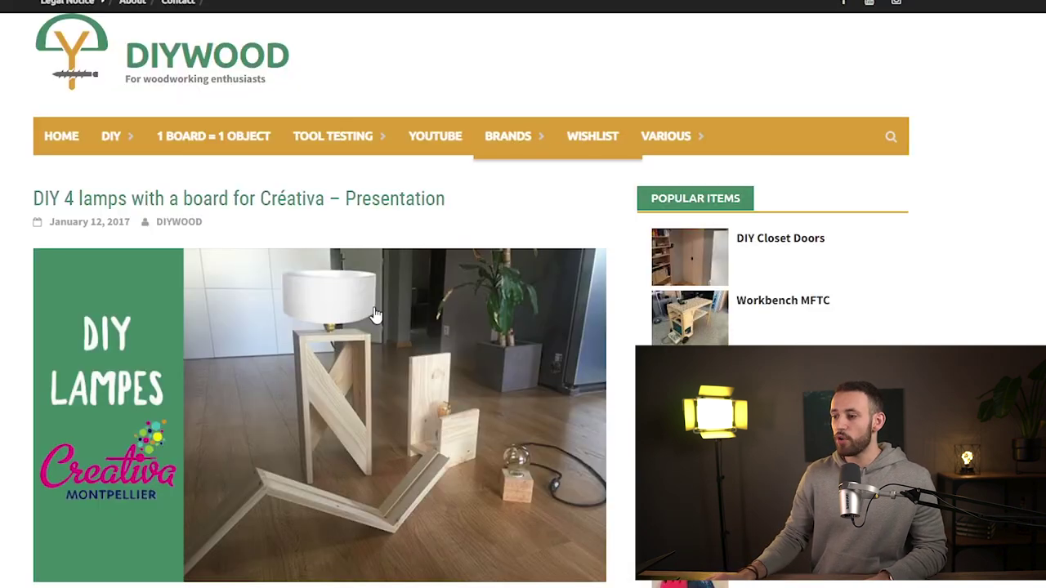
- Copy the article's opening text and its "Preparation of projects" section into the project's Introduction
{"action": "scroll", "coordinate": [322, 313], "scroll_direction": "down", "scroll_amount": 5}
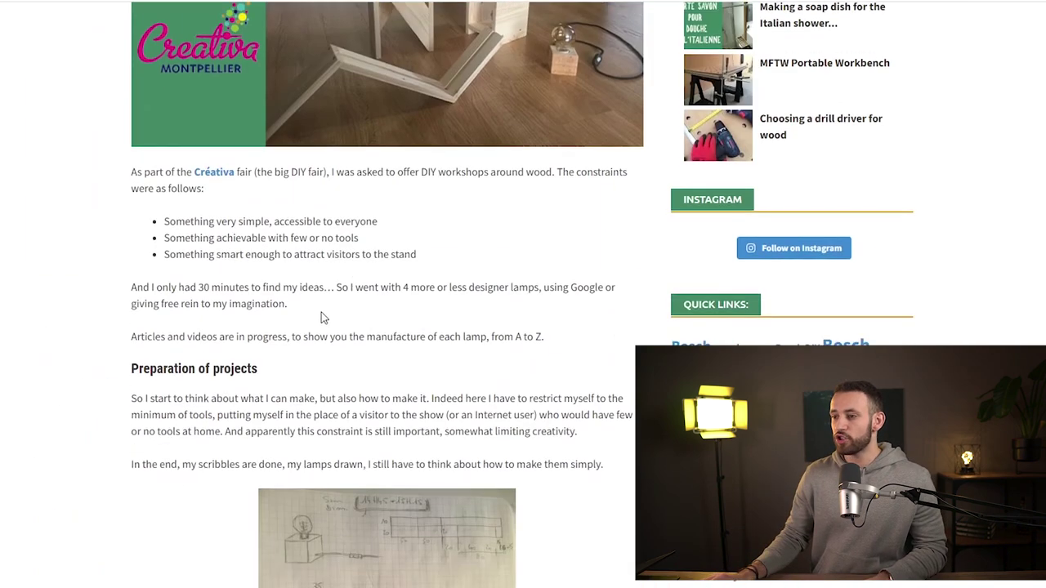
{"action": "left_click_drag", "start_coordinate": [133, 134], "coordinate": [592, 423]}
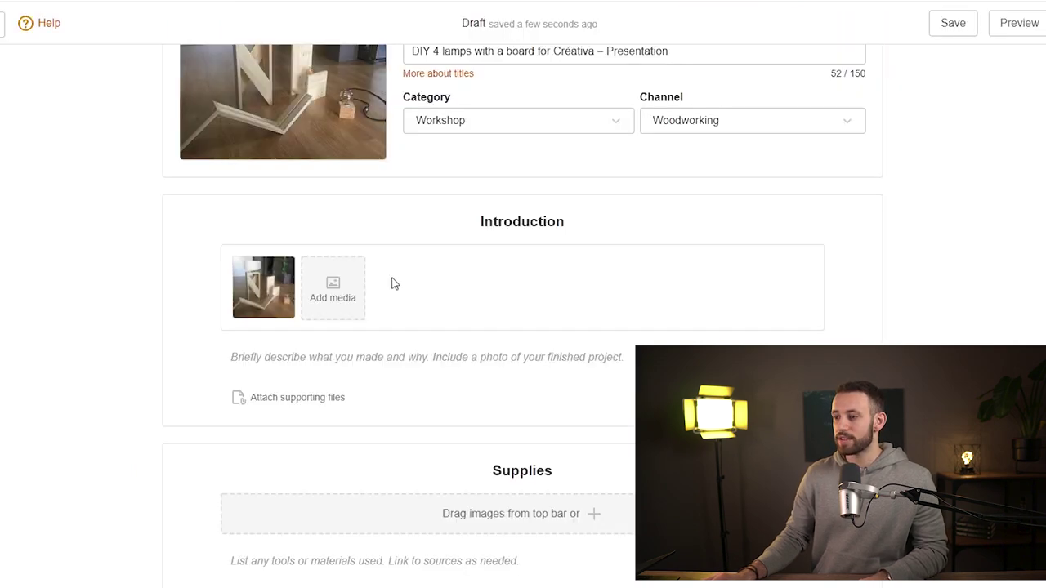
{"action": "left_click", "coordinate": [427, 353]}
{"action": "key", "text": "ctrl+v"}
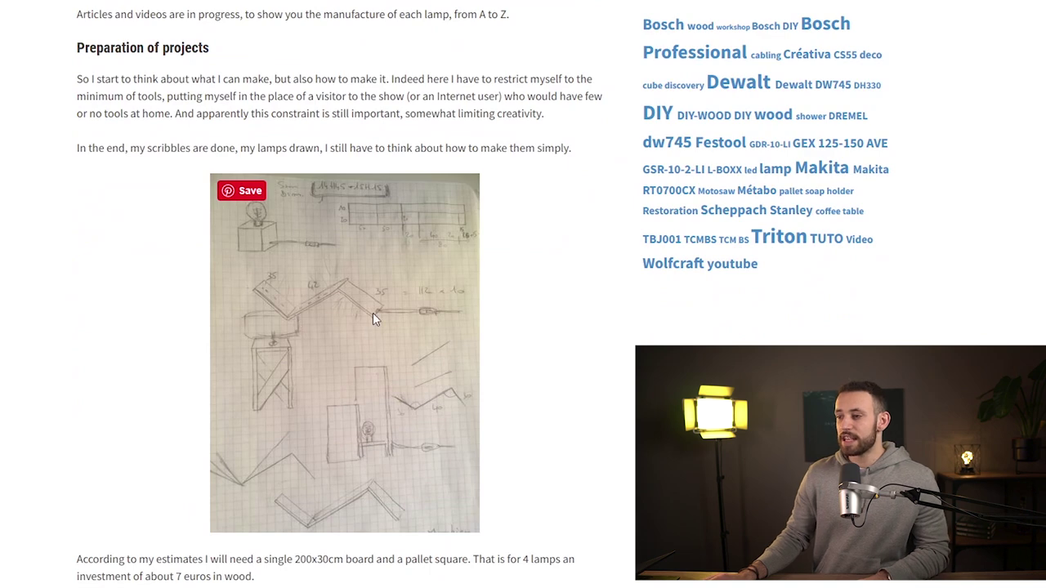
- Add the article's hand-drawn lamp sketch to the Introduction and append the paragraphs about the wood and electrical supplies
{"action": "right_click", "coordinate": [372, 319]}
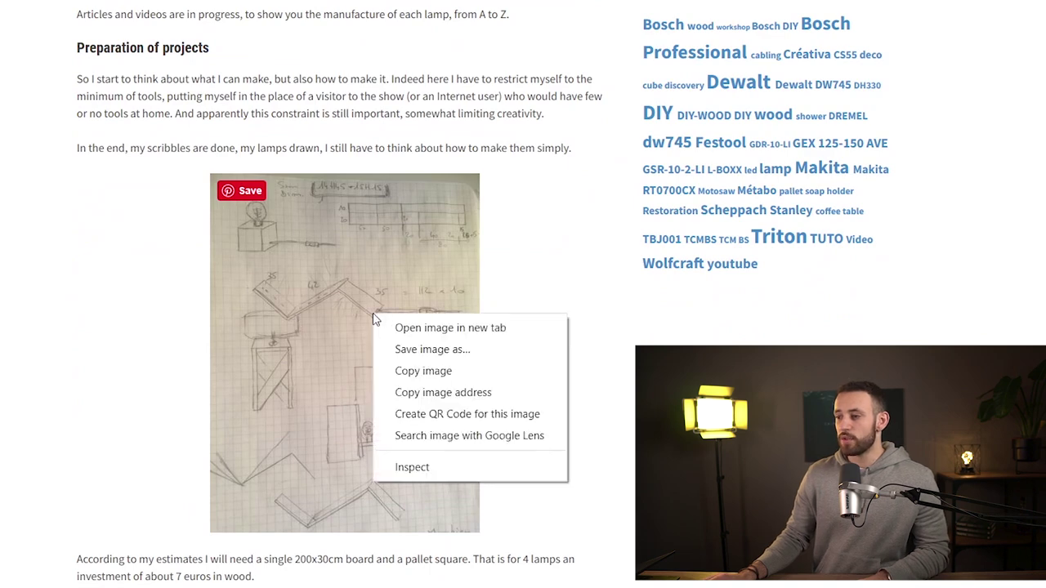
{"action": "left_click", "coordinate": [459, 370]}
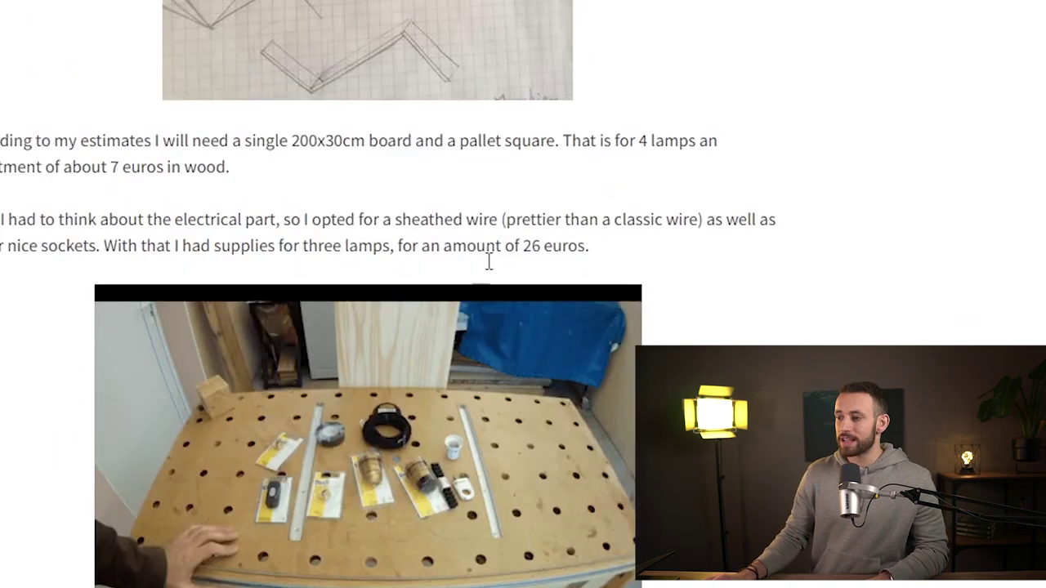
{"action": "left_click_drag", "start_coordinate": [143, 227], "coordinate": [623, 312]}
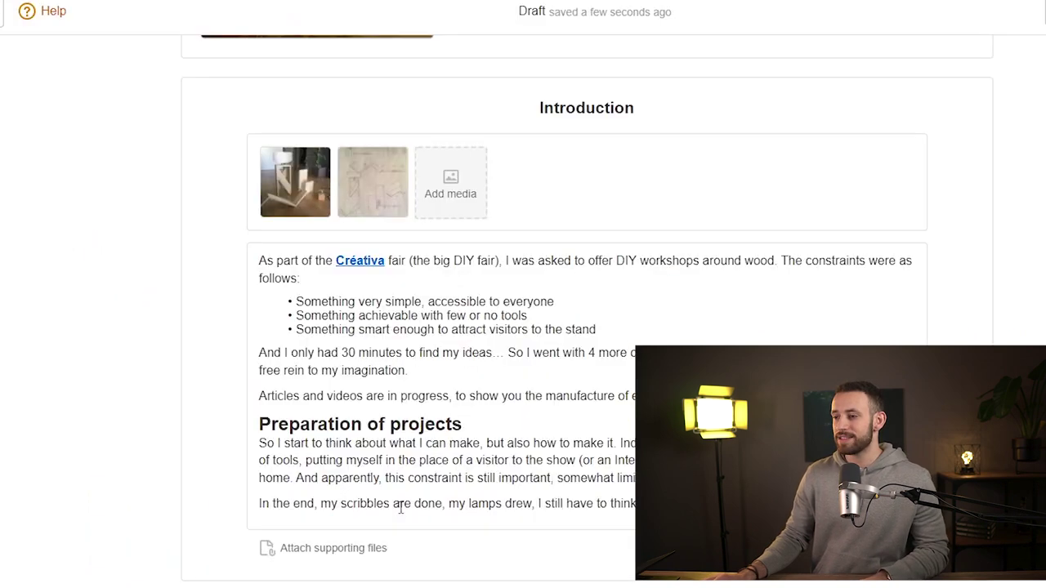
{"action": "left_click", "coordinate": [259, 526]}
{"action": "key", "text": "Return"}
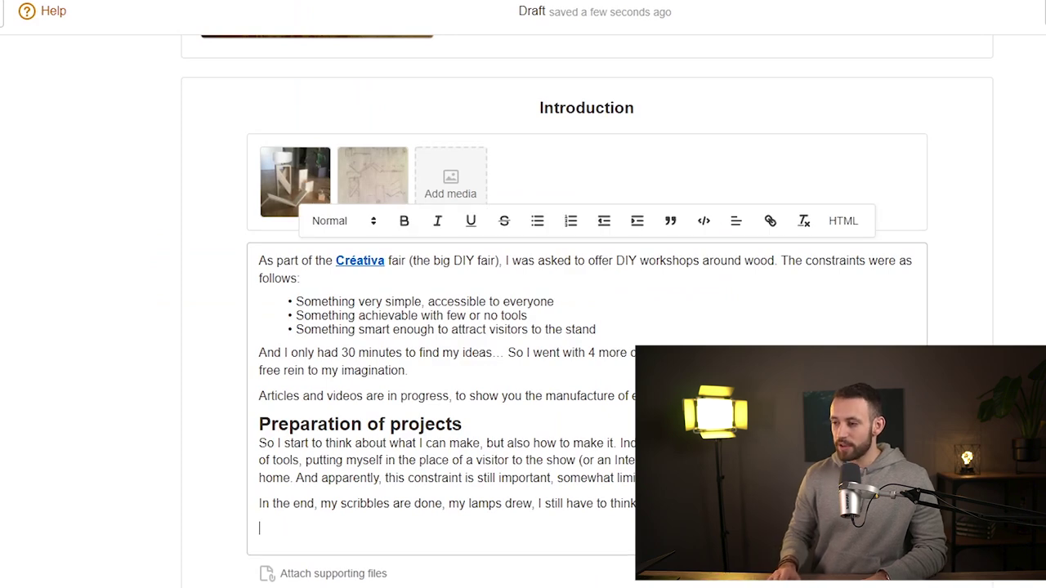
{"action": "key", "text": "Return"}
{"action": "key", "text": "ctrl+v"}
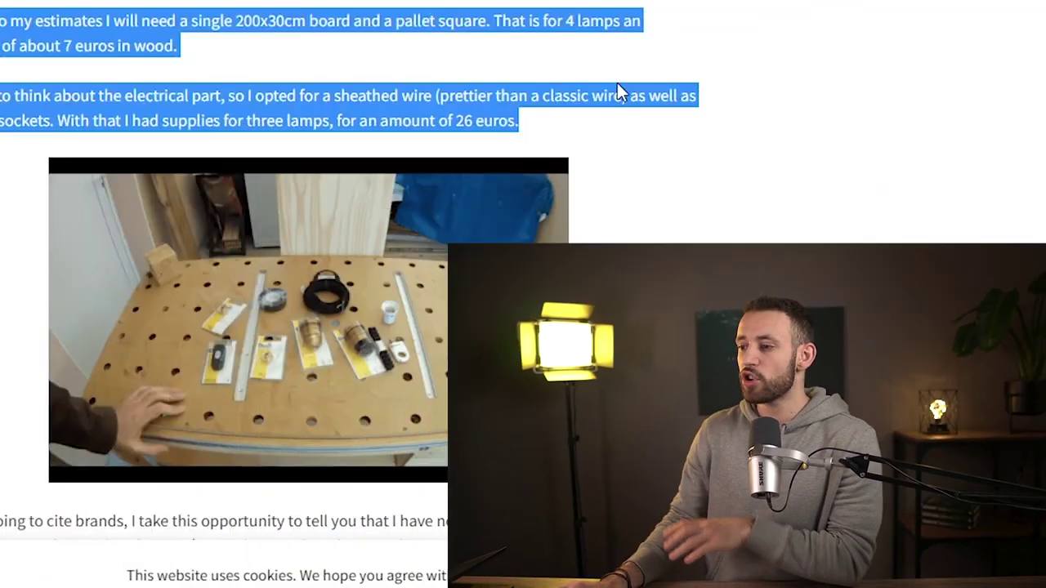
- Save the article's workbench photo of the electrical parts and copy the "Necessary tools" text into the Supplies section
{"action": "scroll", "coordinate": [434, 125], "scroll_direction": "down", "scroll_amount": 2}
{"action": "right_click", "coordinate": [411, 177]}
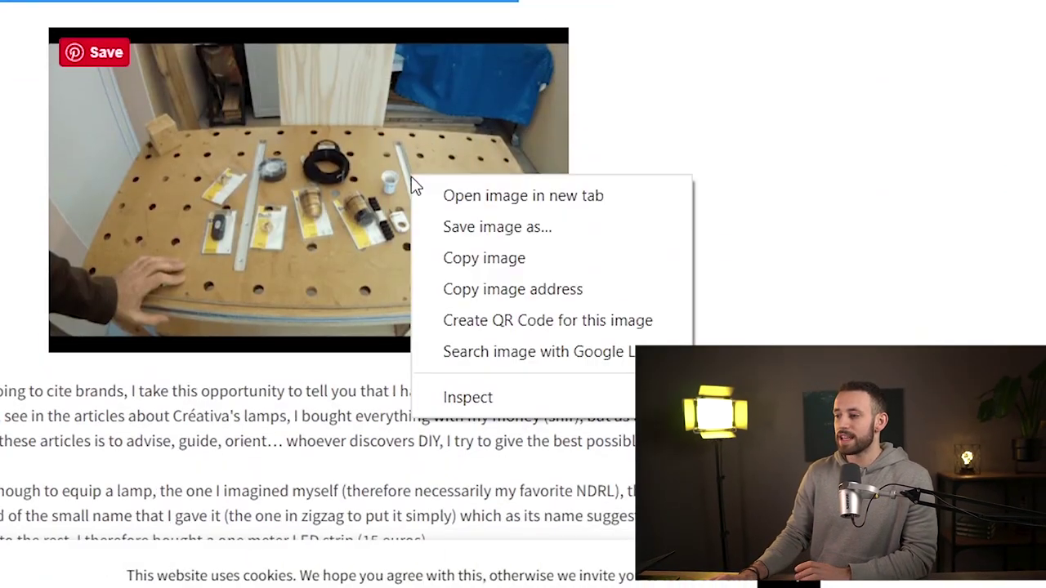
{"action": "left_click", "coordinate": [533, 230]}
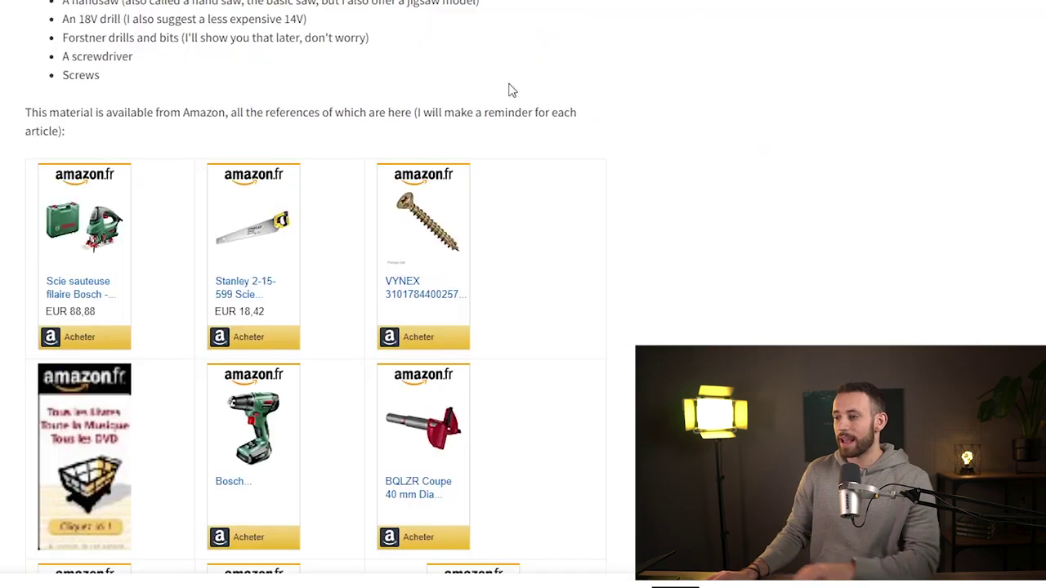
{"action": "scroll", "coordinate": [509, 89], "scroll_direction": "up", "scroll_amount": 4}
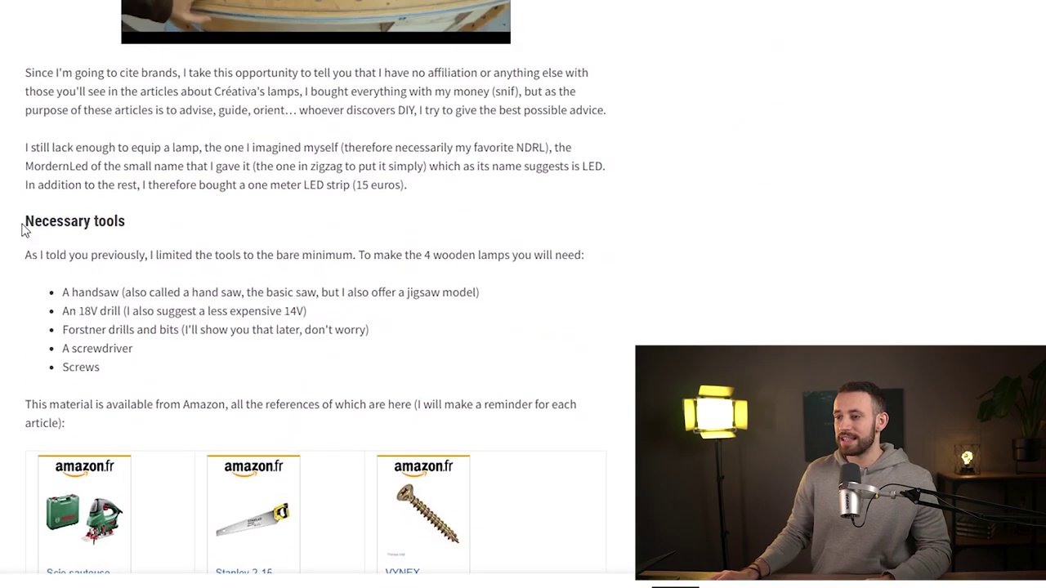
{"action": "left_click_drag", "start_coordinate": [25, 260], "coordinate": [103, 425]}
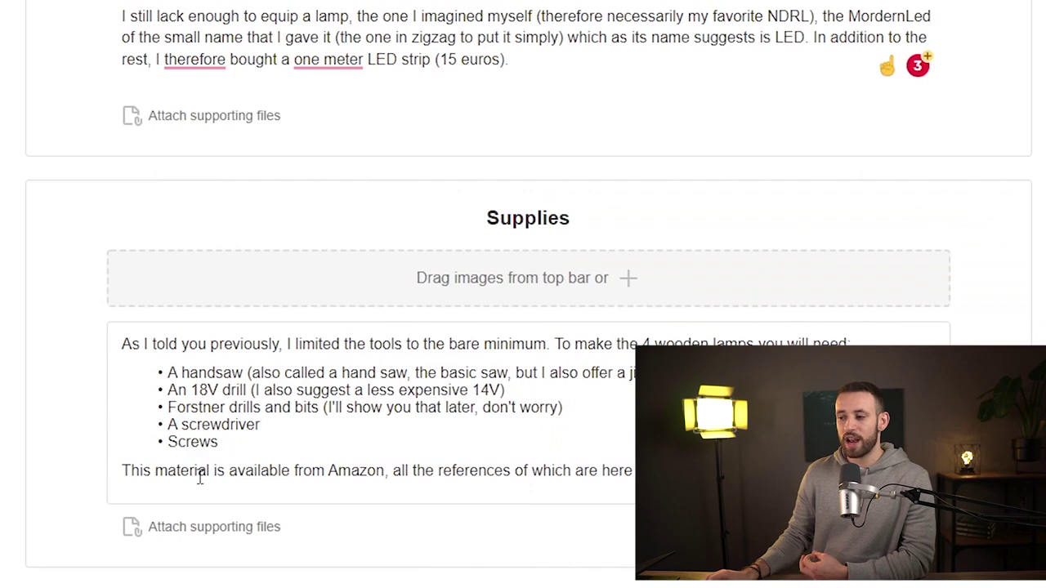
- Examine the article's general presentation and its Old Style, Cube and Stele lamp sections for use as project steps
{"action": "scroll", "coordinate": [504, 531], "scroll_direction": "down", "scroll_amount": 6}
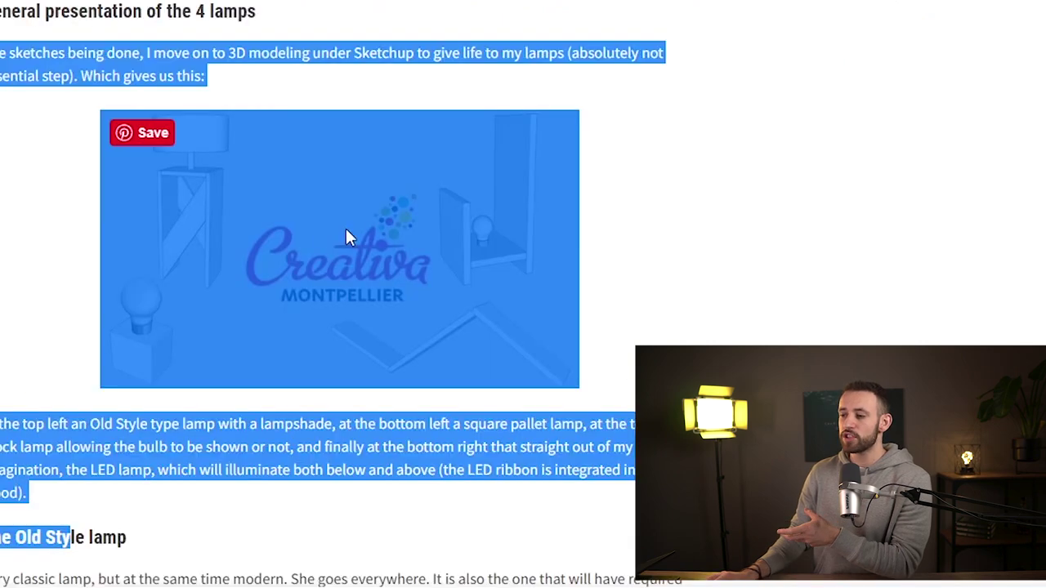
{"action": "scroll", "coordinate": [174, 117], "scroll_direction": "up", "scroll_amount": 1}
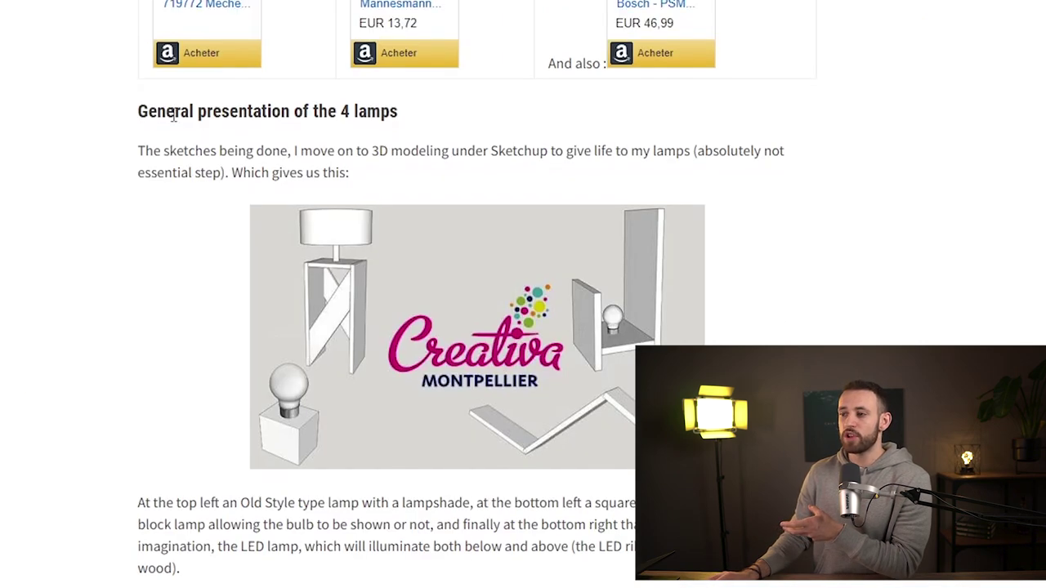
{"action": "scroll", "coordinate": [416, 117], "scroll_direction": "down", "scroll_amount": 7}
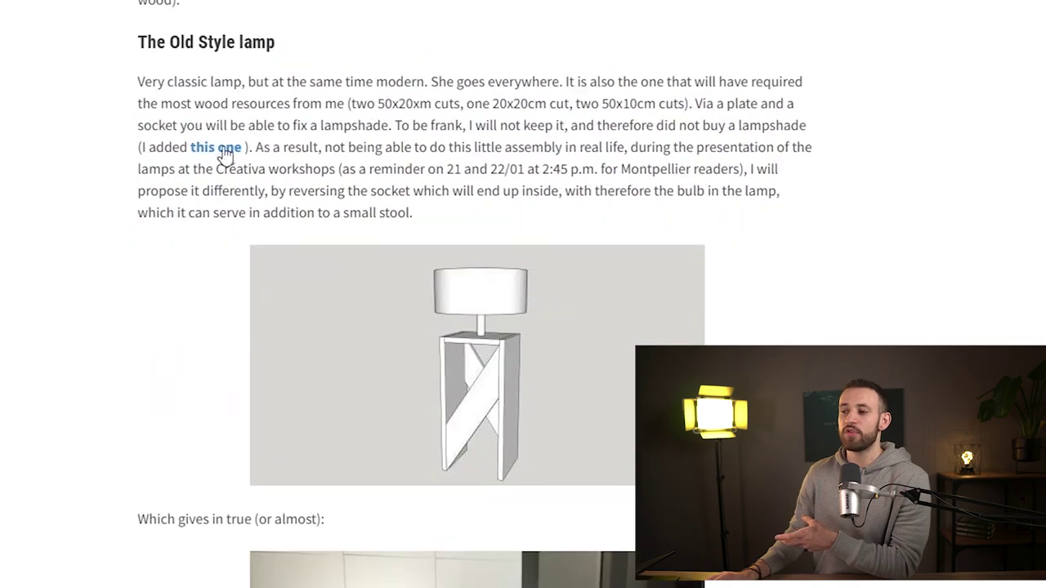
{"action": "scroll", "coordinate": [154, 34], "scroll_direction": "down", "scroll_amount": 8}
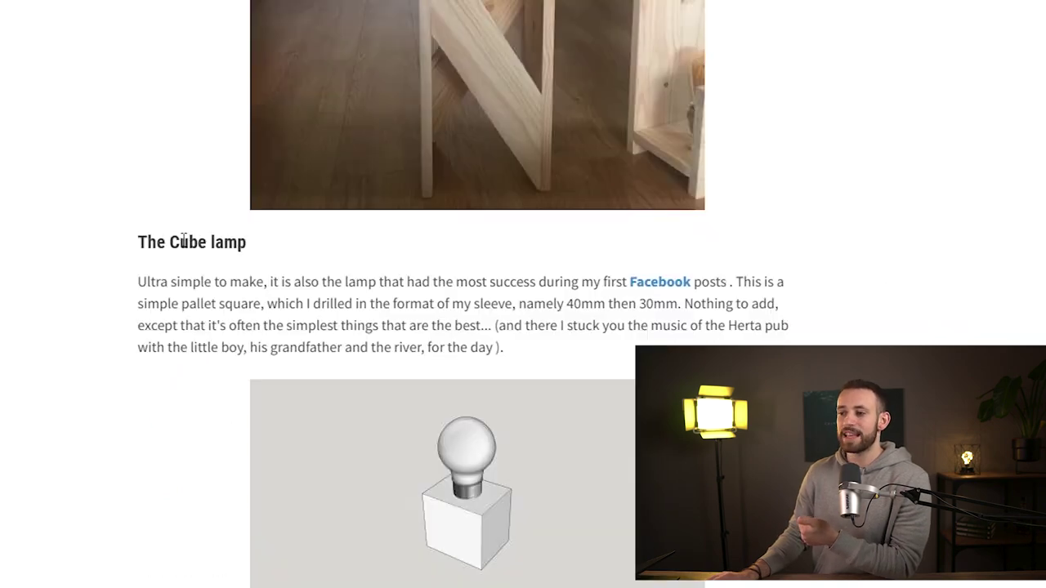
{"action": "scroll", "coordinate": [164, 261], "scroll_direction": "down", "scroll_amount": 20}
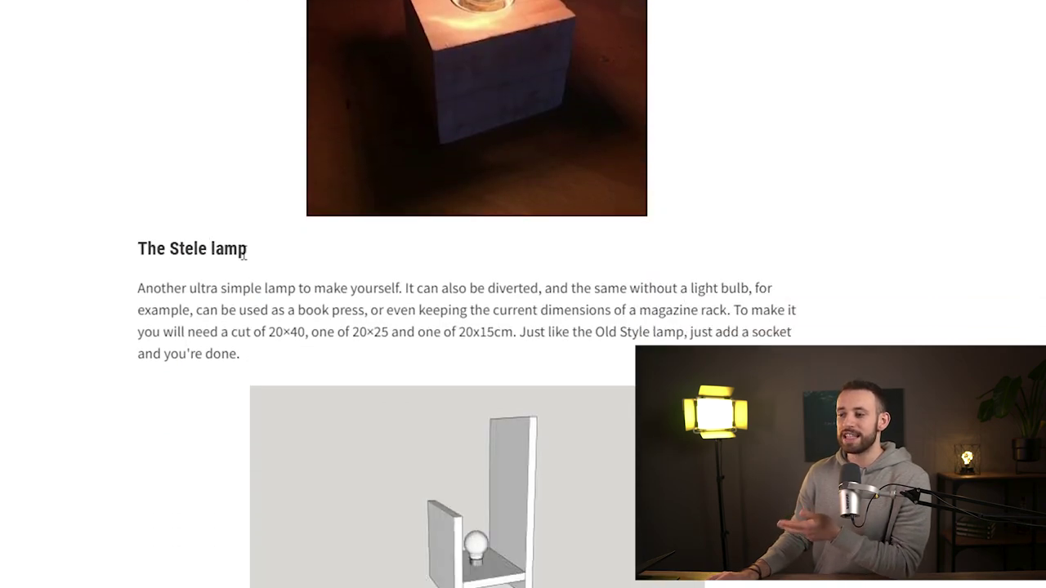
{"action": "scroll", "coordinate": [276, 261], "scroll_direction": "down", "scroll_amount": 3}
{"action": "scroll", "coordinate": [317, 99], "scroll_direction": "down", "scroll_amount": 15}
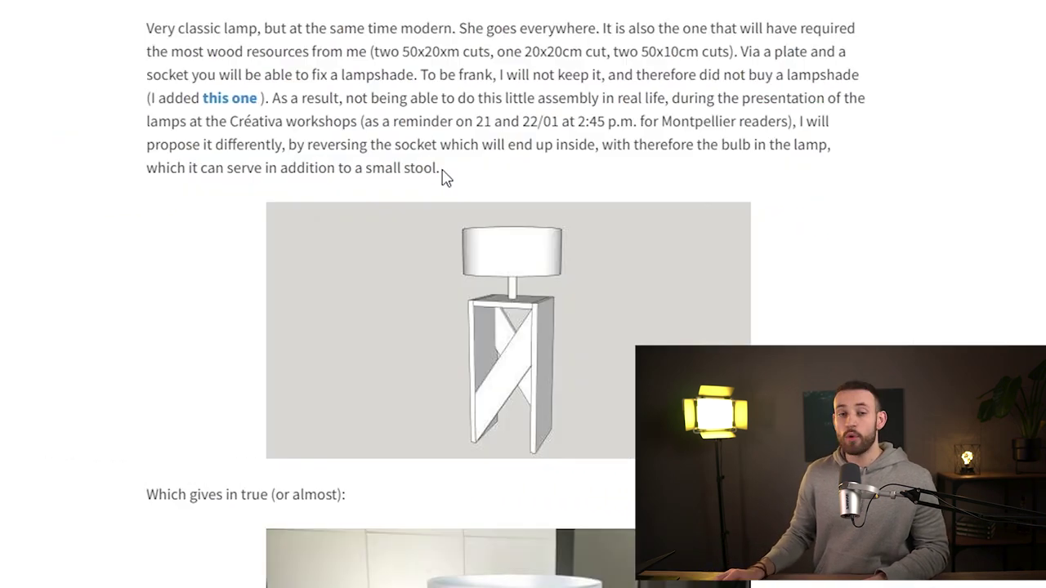
- Copy the article's Old Style lamp description into Step 1, titled "The Old Style Lamp"
{"action": "left_click_drag", "start_coordinate": [441, 169], "coordinate": [149, 18]}
{"action": "key", "text": "ctrl+c"}
{"action": "right_click", "coordinate": [464, 311]}
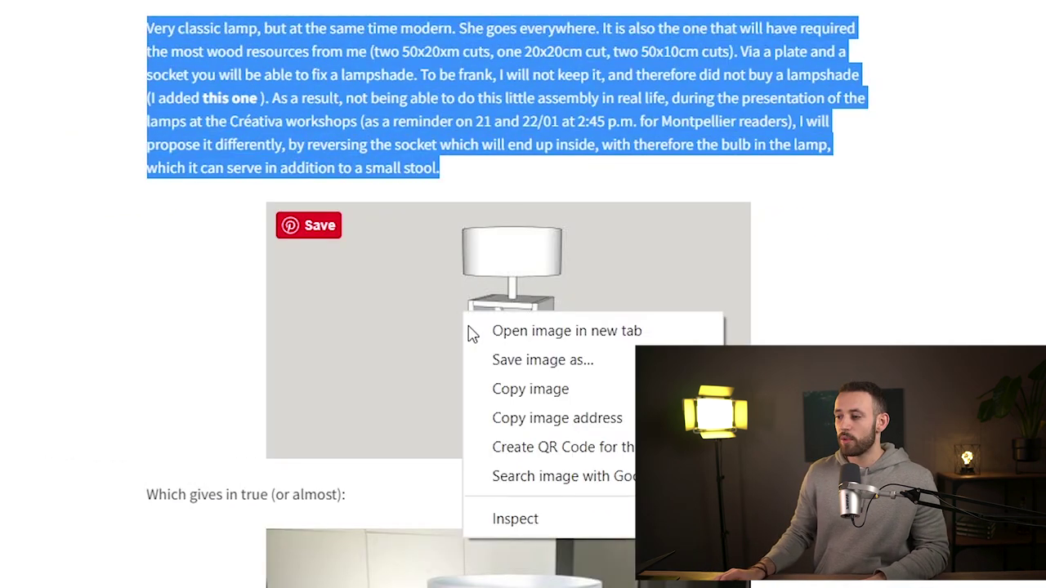
{"action": "key", "text": "Escape"}
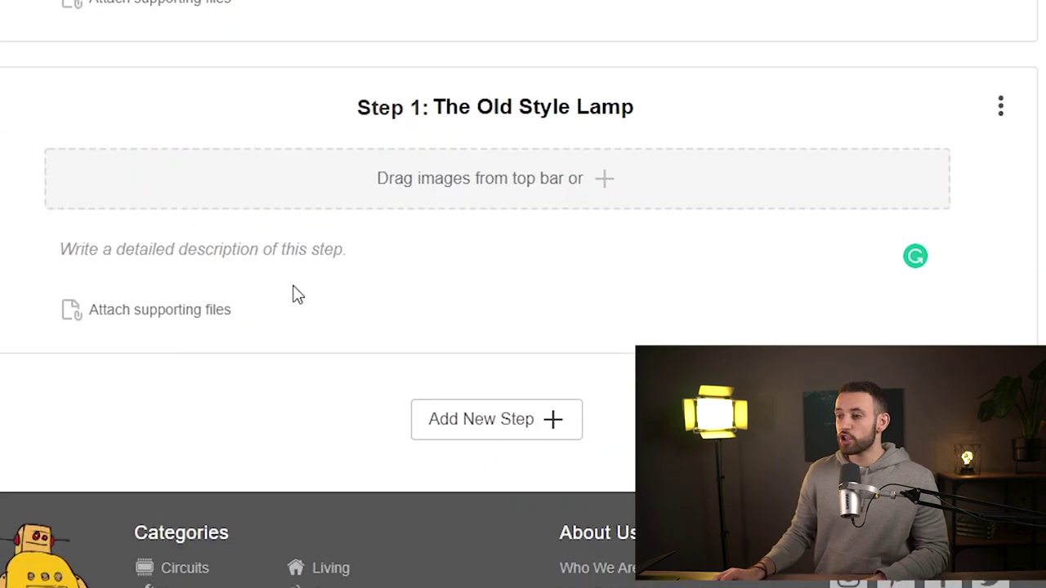
{"action": "left_click", "coordinate": [296, 263]}
{"action": "key", "text": "ctrl+v"}
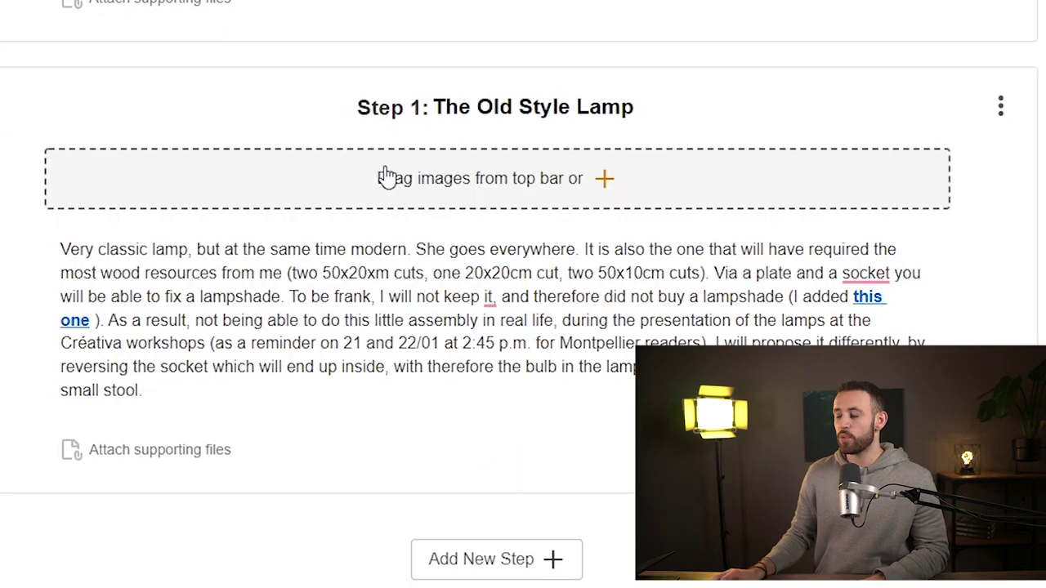
- Upload the Old Style lamp's photo and 3D rendering to Step 1
{"action": "left_click", "coordinate": [409, 176]}
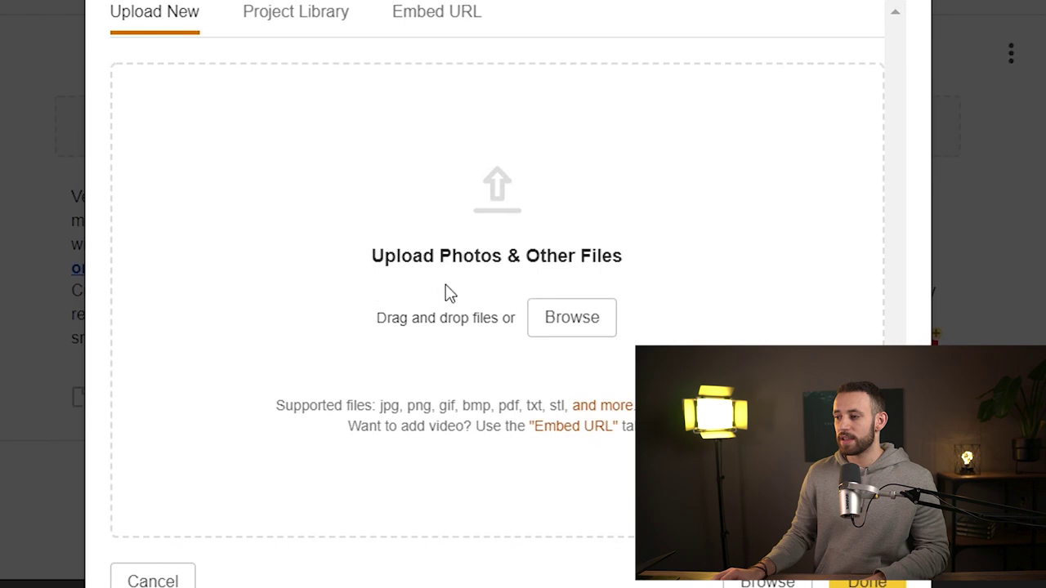
{"action": "left_click", "coordinate": [837, 582]}
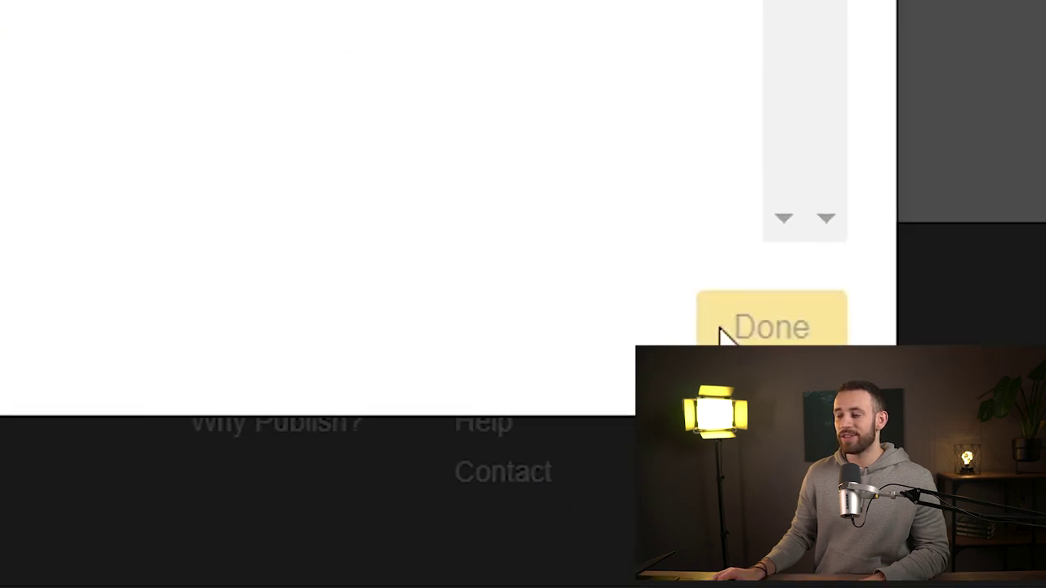
{"action": "left_click", "coordinate": [703, 317]}
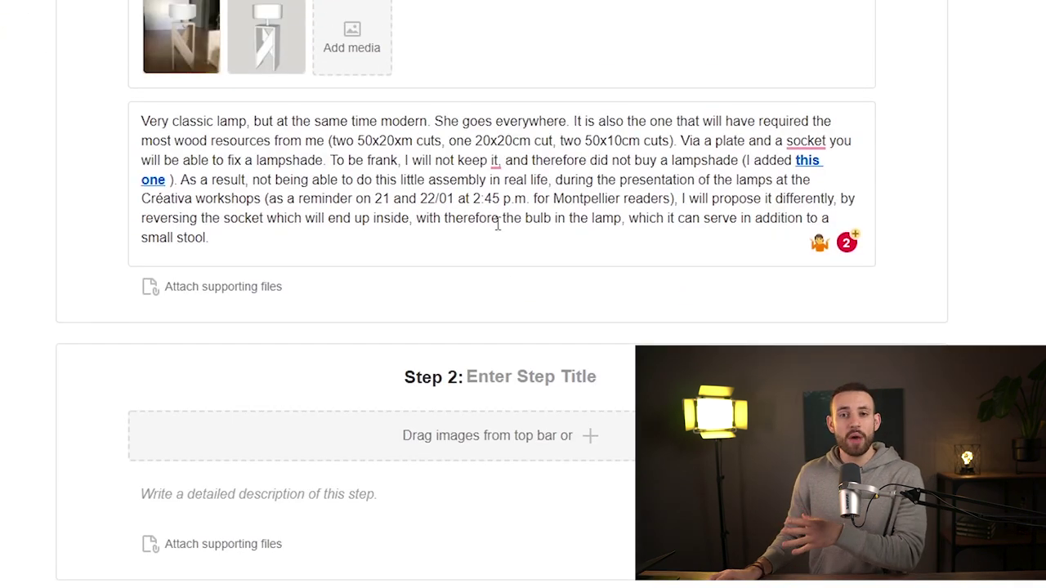
{"action": "scroll", "coordinate": [504, 208], "scroll_direction": "down", "scroll_amount": 3}
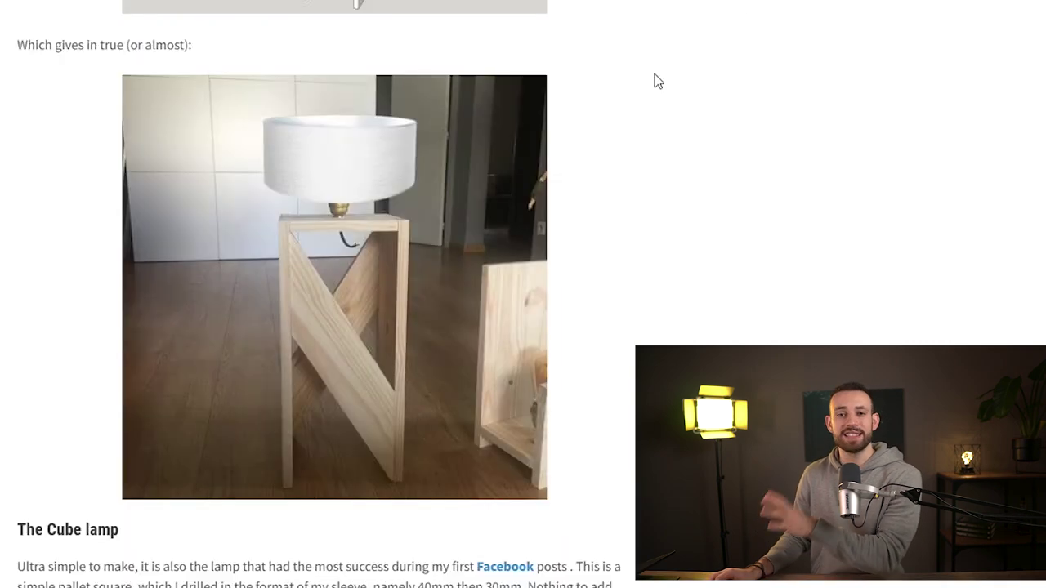
{"action": "scroll", "coordinate": [656, 81], "scroll_direction": "down", "scroll_amount": 3}
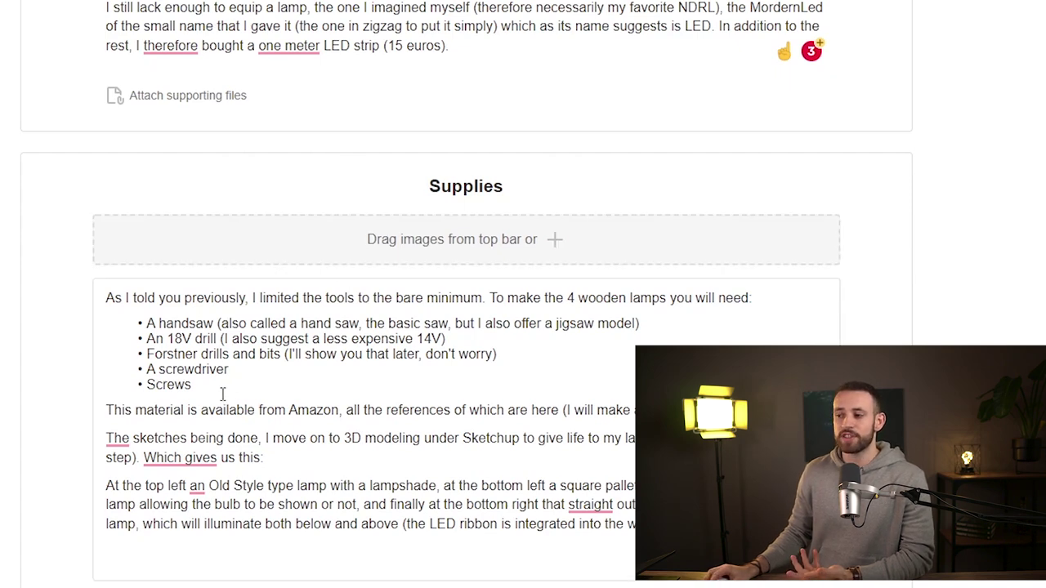
- Review the tools listed under Supplies and the KC Tool affiliate program entry in the AuthorityHacker article
{"action": "left_click_drag", "start_coordinate": [222, 396], "coordinate": [162, 354]}
{"action": "left_click", "coordinate": [24, 325]}
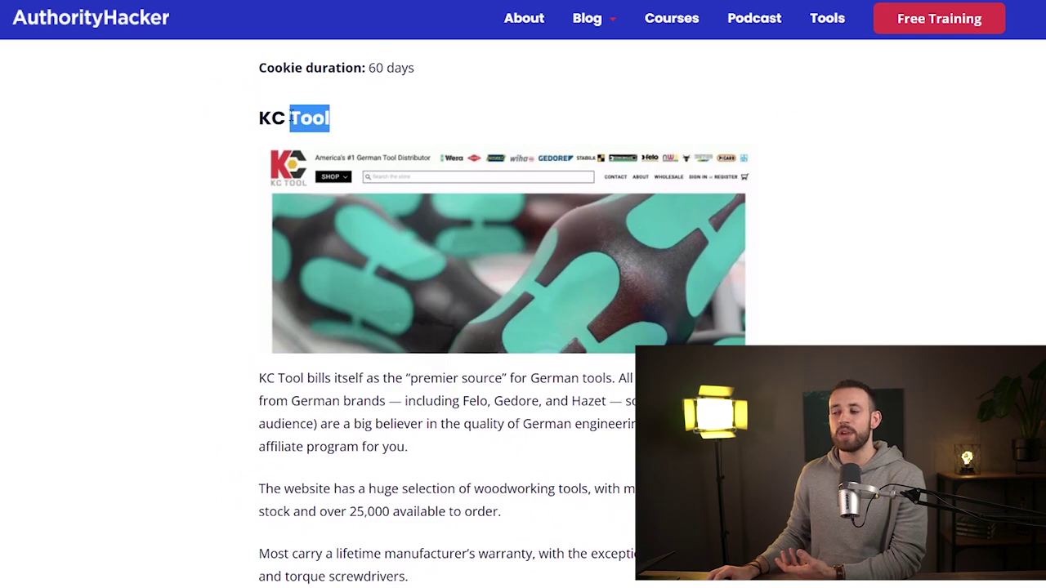
{"action": "left_click_drag", "start_coordinate": [290, 117], "coordinate": [260, 119]}
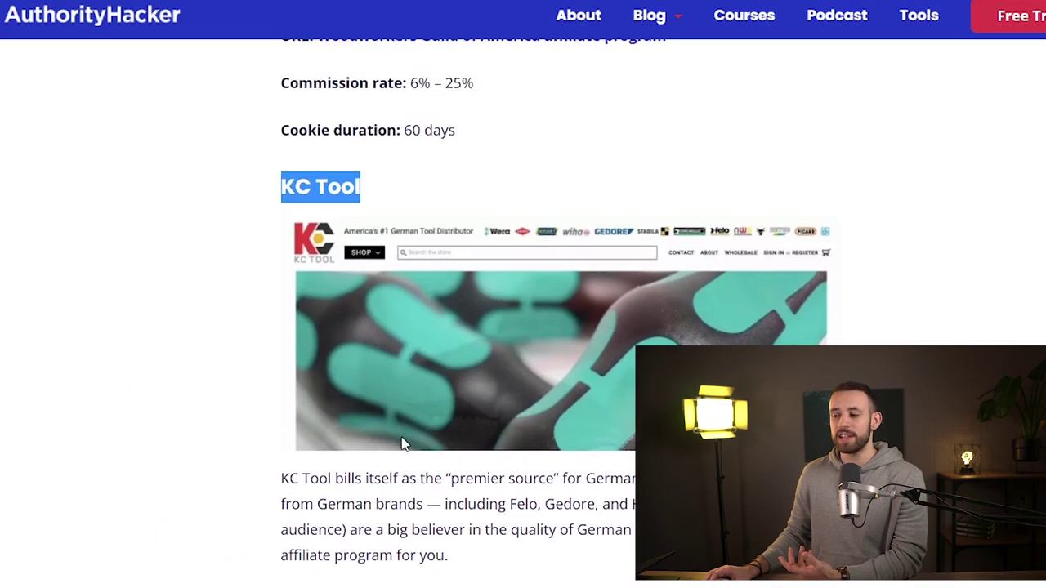
{"action": "scroll", "coordinate": [401, 443], "scroll_direction": "down", "scroll_amount": 5}
{"action": "scroll", "coordinate": [454, 536], "scroll_direction": "down", "scroll_amount": 1}
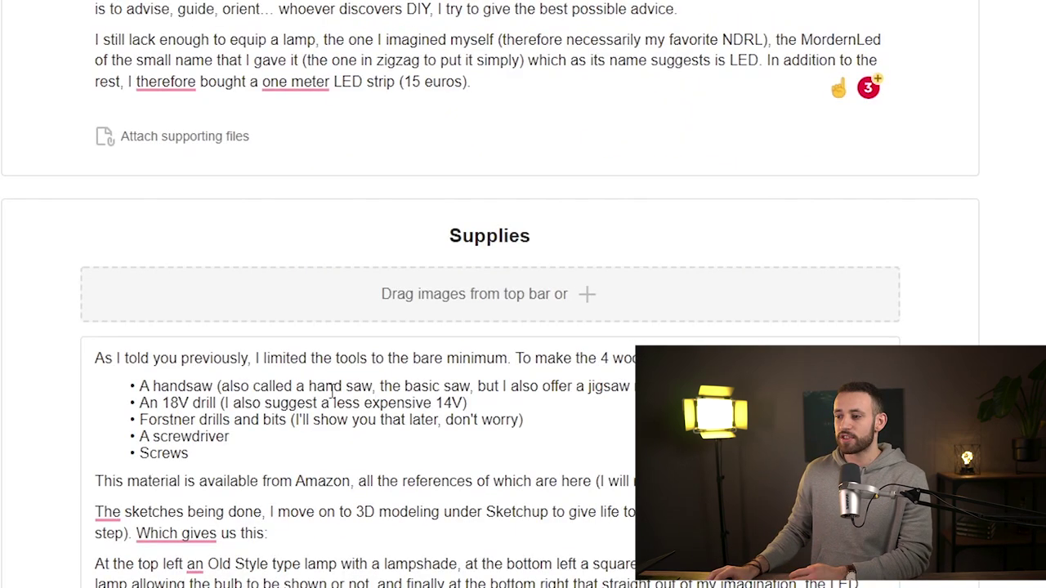
- Add "Our Recommendation on best "German Quality" Woodworking Tools (Click To learn More)" below the Supplies tool list and select its text for a link
{"action": "key", "text": "ctrl+v"}
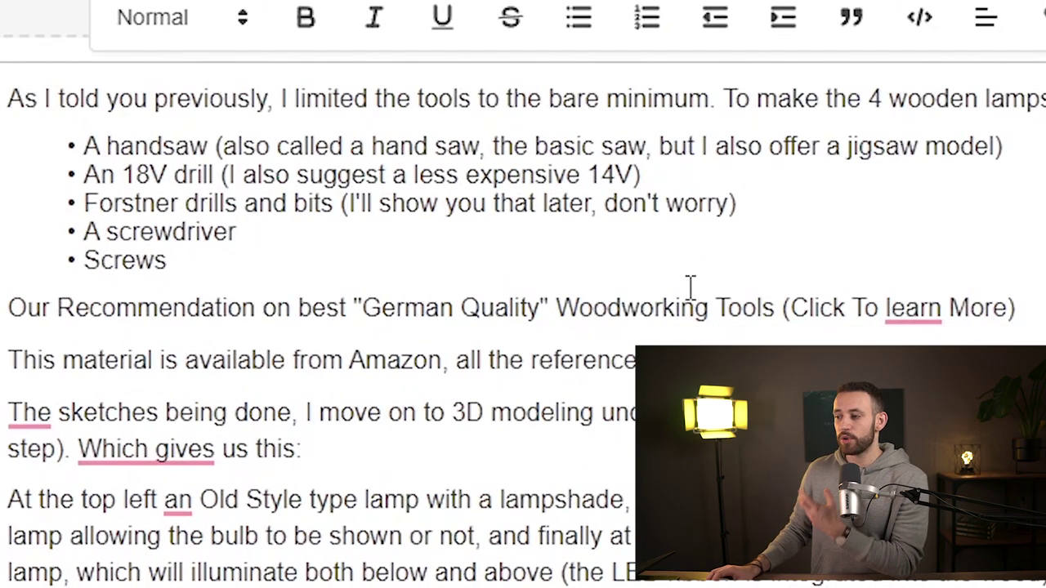
{"action": "left_click_drag", "start_coordinate": [1015, 308], "coordinate": [45, 309]}
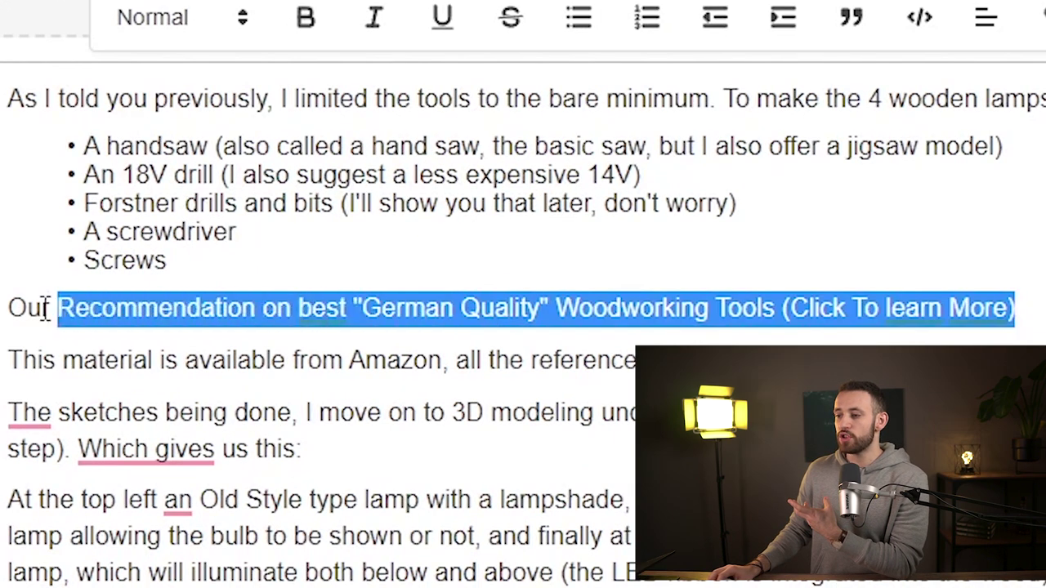
{"action": "left_click", "coordinate": [1045, 29]}
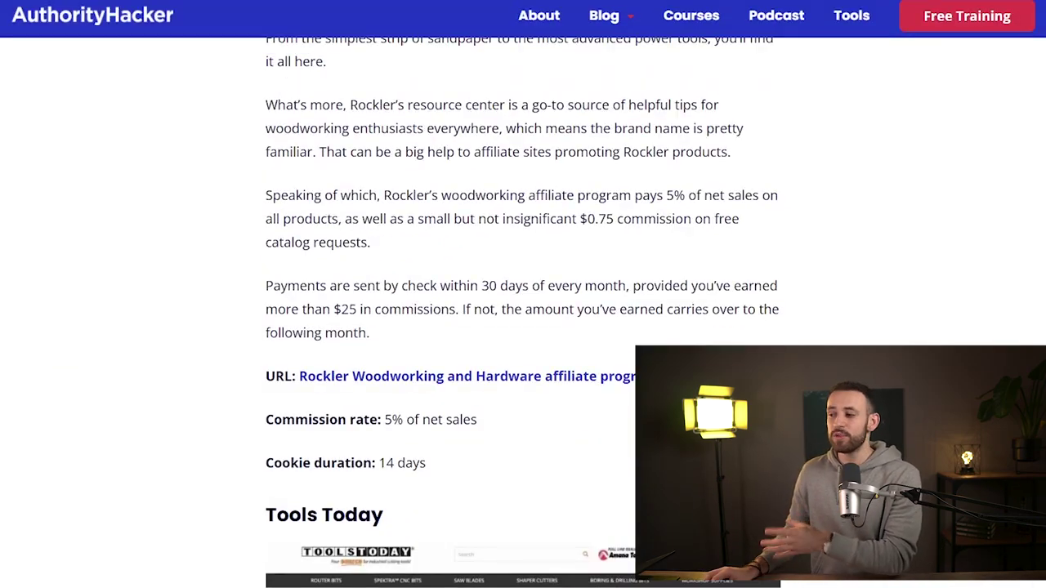
- Examine the other woodworking affiliate programs in the AuthorityHacker article, the draft's Supplies section and the source article's remaining lamp sections
{"action": "scroll", "coordinate": [523, 294], "scroll_direction": "down", "scroll_amount": 8}
{"action": "scroll", "coordinate": [522, 294], "scroll_direction": "down", "scroll_amount": 20}
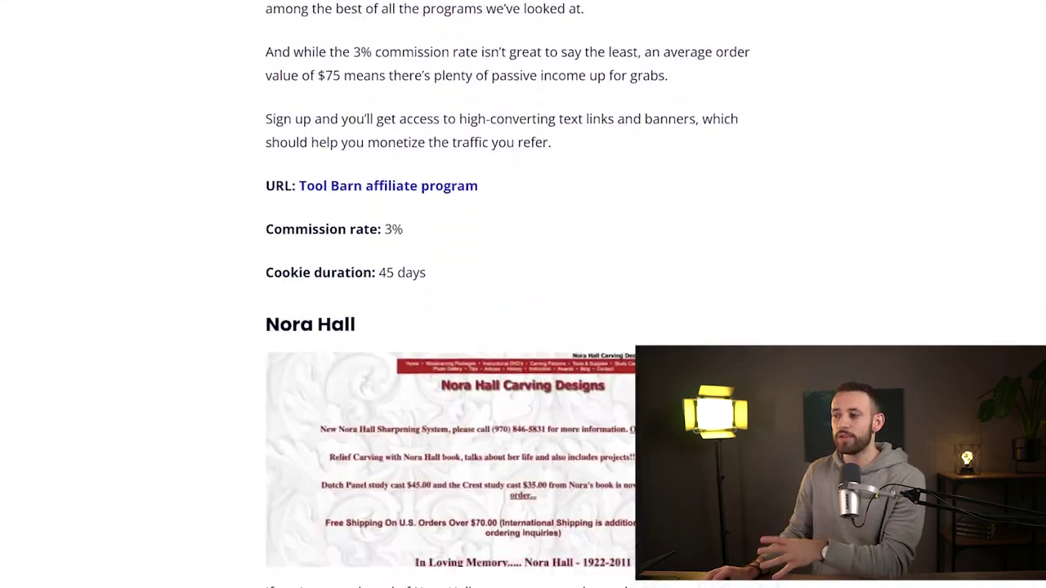
{"action": "scroll", "coordinate": [523, 294], "scroll_direction": "down", "scroll_amount": 4}
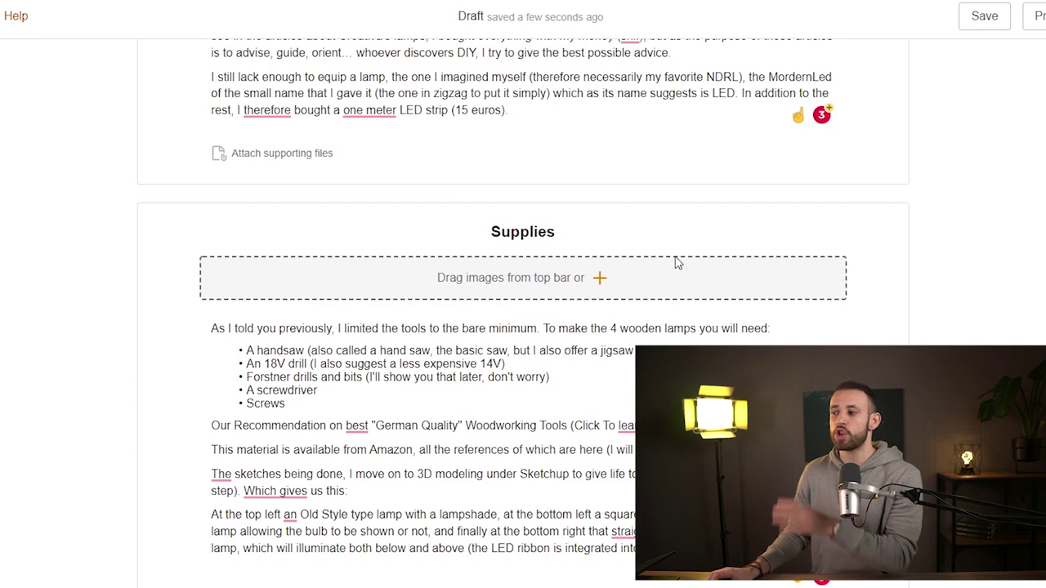
{"action": "scroll", "coordinate": [676, 262], "scroll_direction": "up", "scroll_amount": 5}
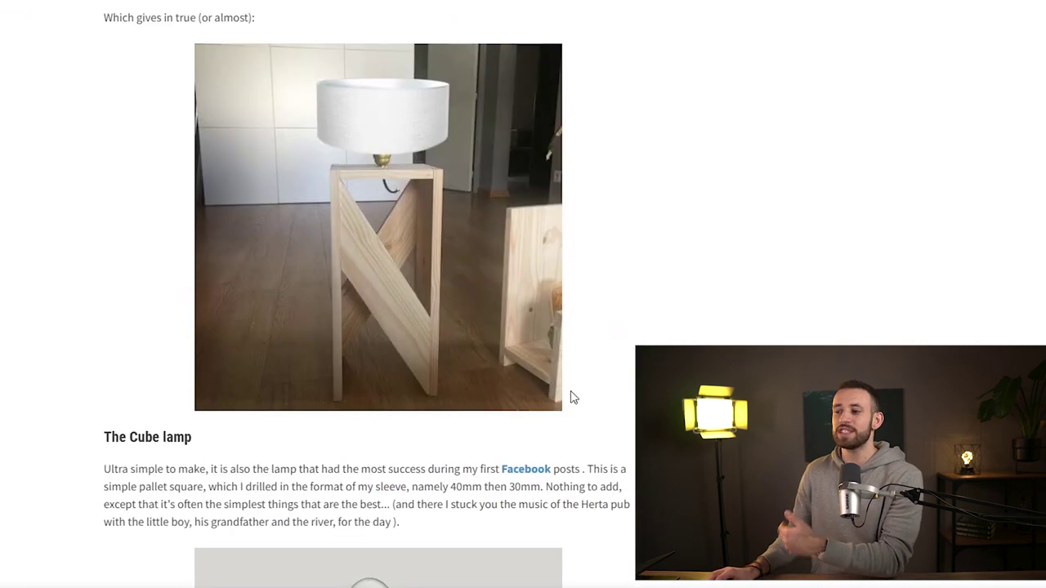
{"action": "scroll", "coordinate": [570, 397], "scroll_direction": "down", "scroll_amount": 5}
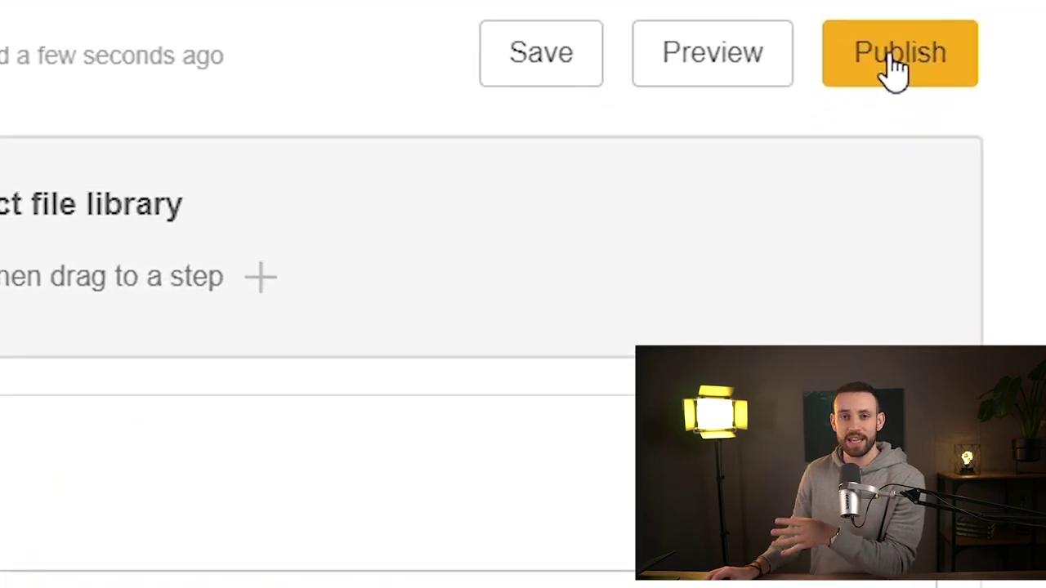
- Add the keywords Woodworking, DIY Lamps, DIY Wood lamps and DIY Woodworking in the project settings and publish the project
{"action": "left_click", "coordinate": [878, 187]}
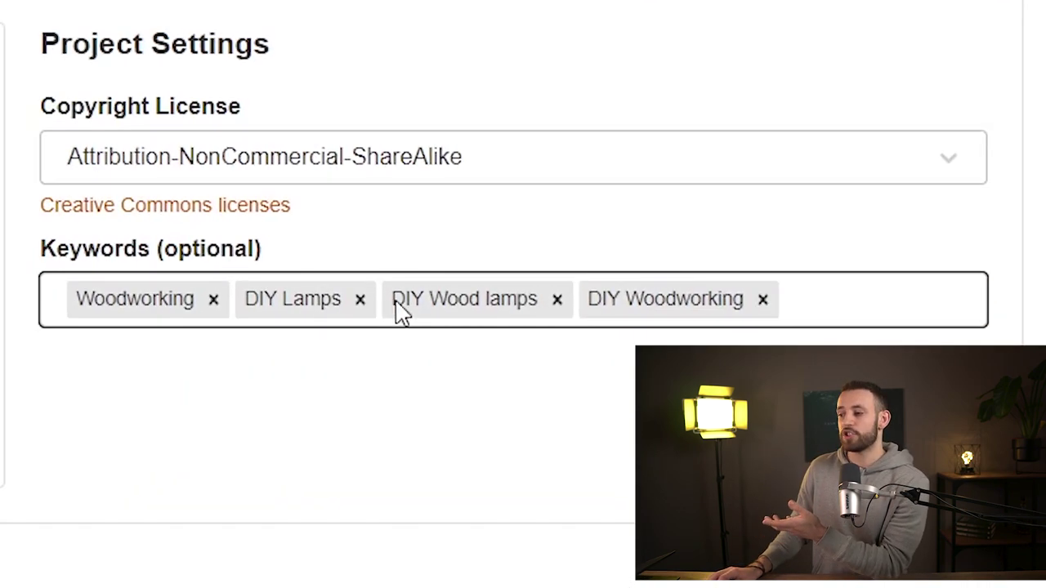
{"action": "left_click", "coordinate": [945, 57]}
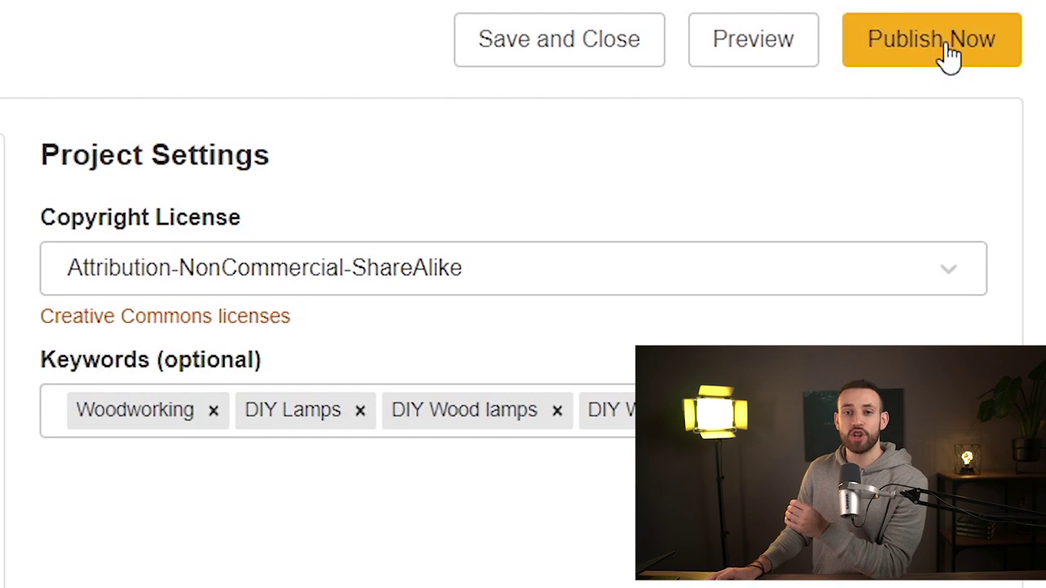